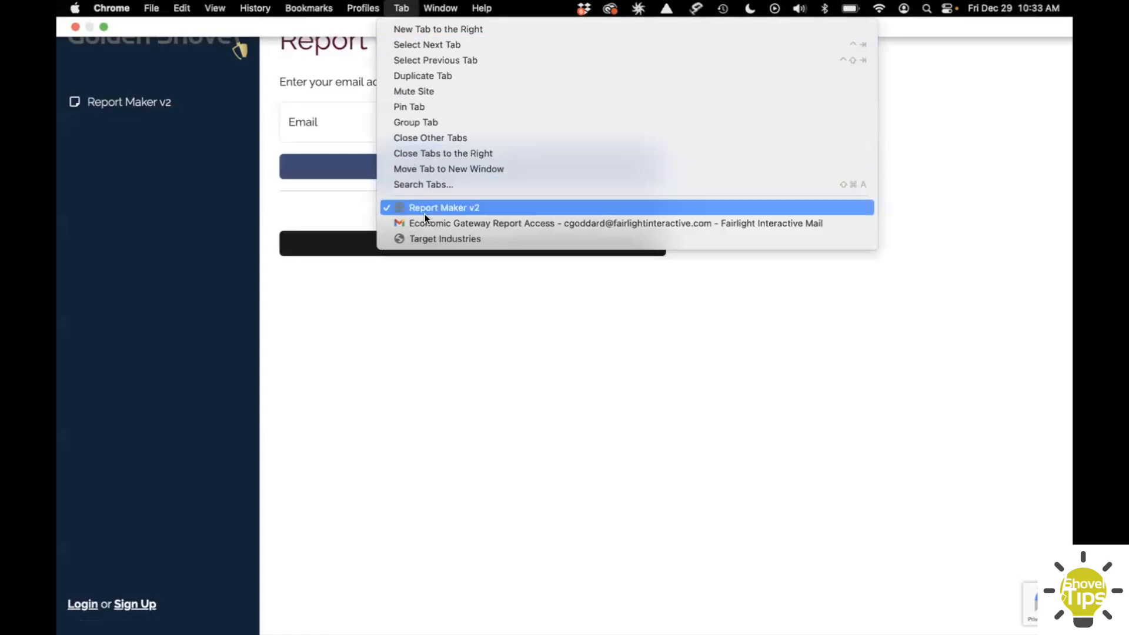
Step: Sign in through the link in the Economic Gateway Report Access email and open report #2 from the list of all reports
{"action": "left_click", "coordinate": [422, 221]}
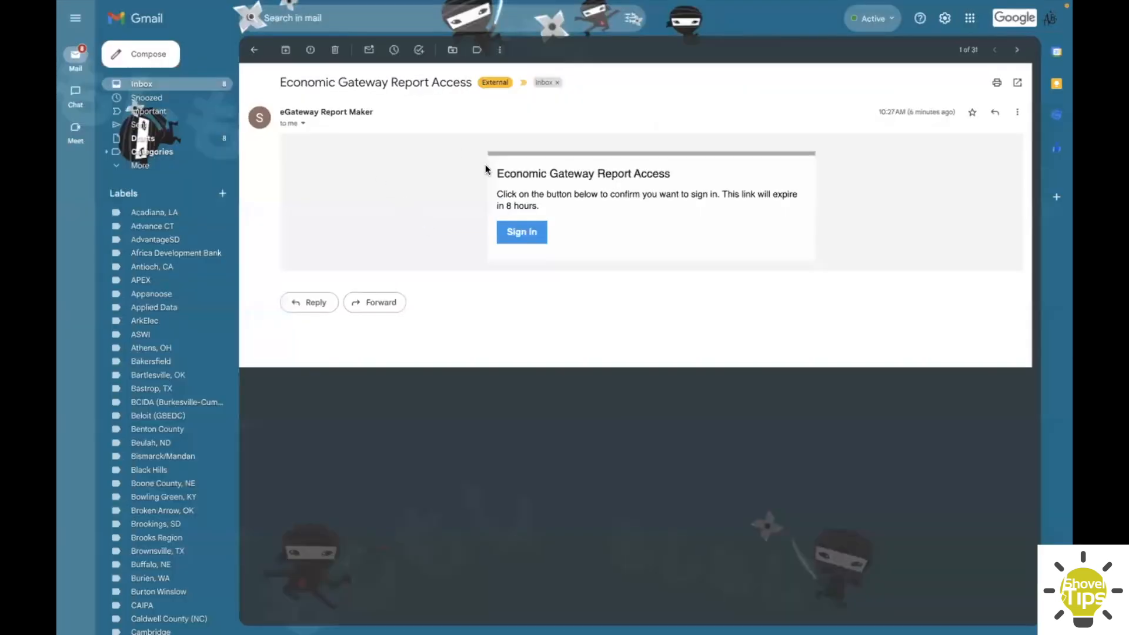
{"action": "left_click", "coordinate": [520, 231]}
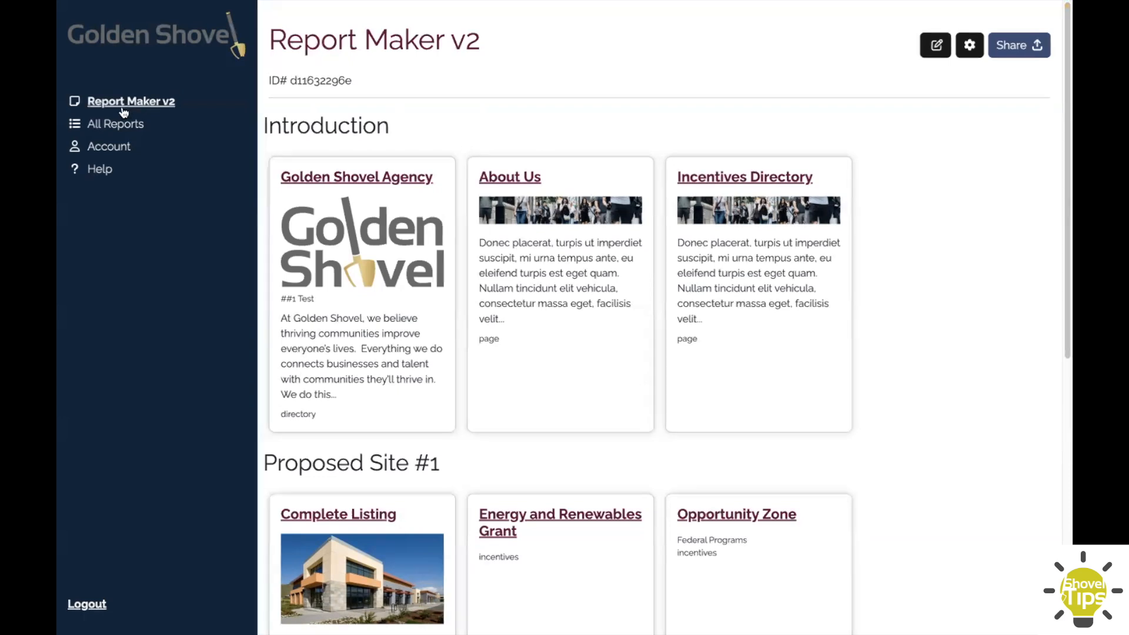
{"action": "left_click", "coordinate": [99, 127]}
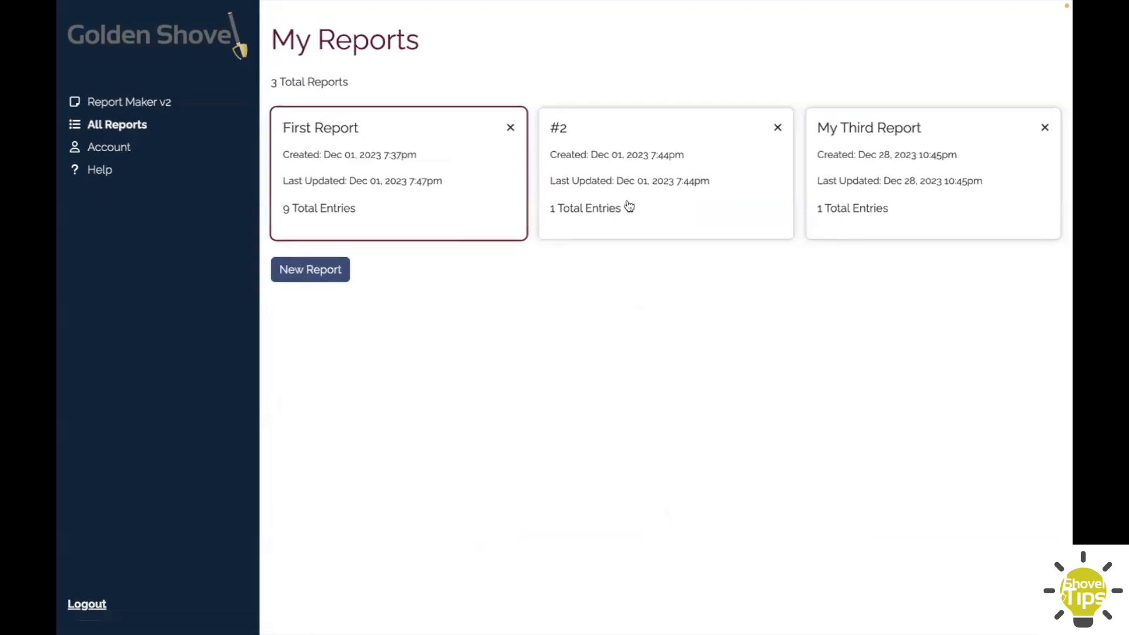
{"action": "left_click", "coordinate": [684, 209]}
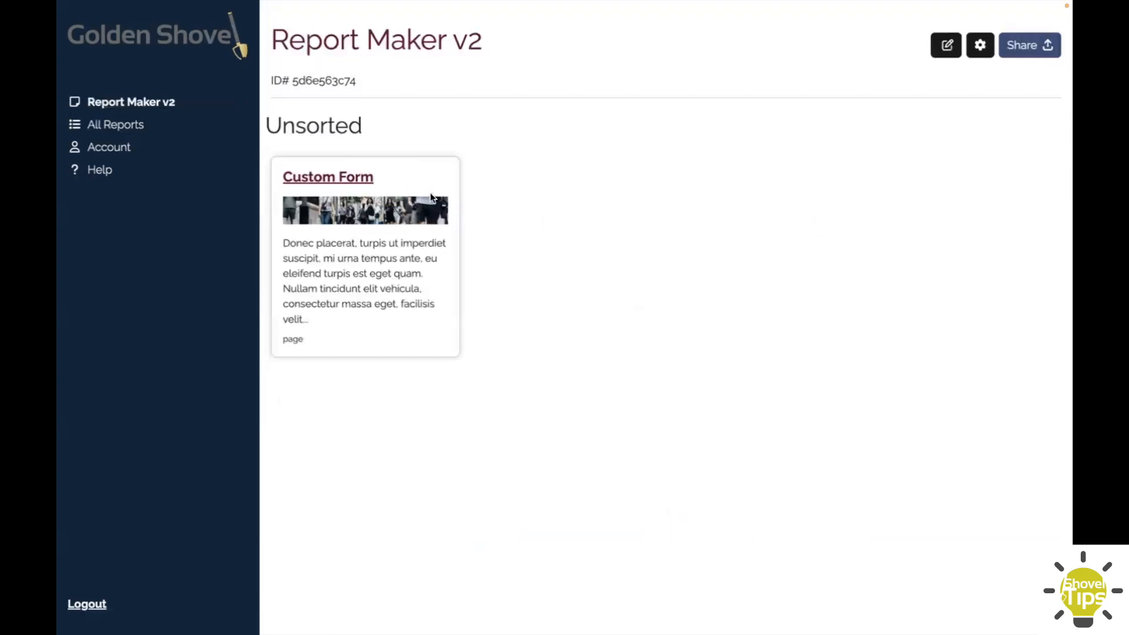
Step: Start a new report and add the website's Target Industries page to it
{"action": "left_click", "coordinate": [110, 125]}
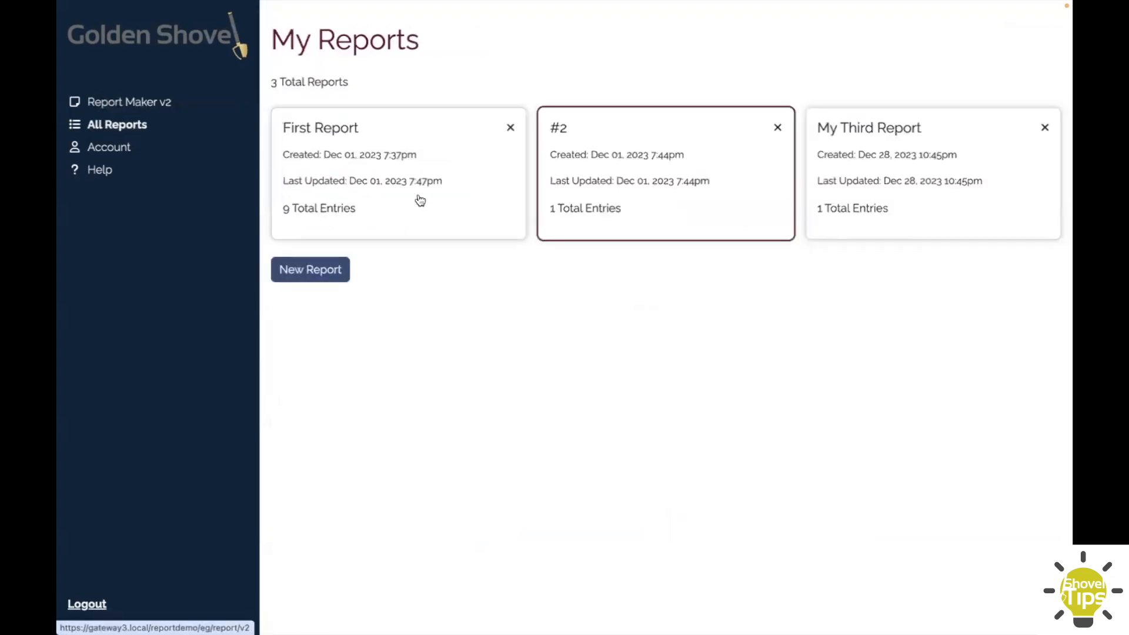
{"action": "left_click", "coordinate": [307, 271]}
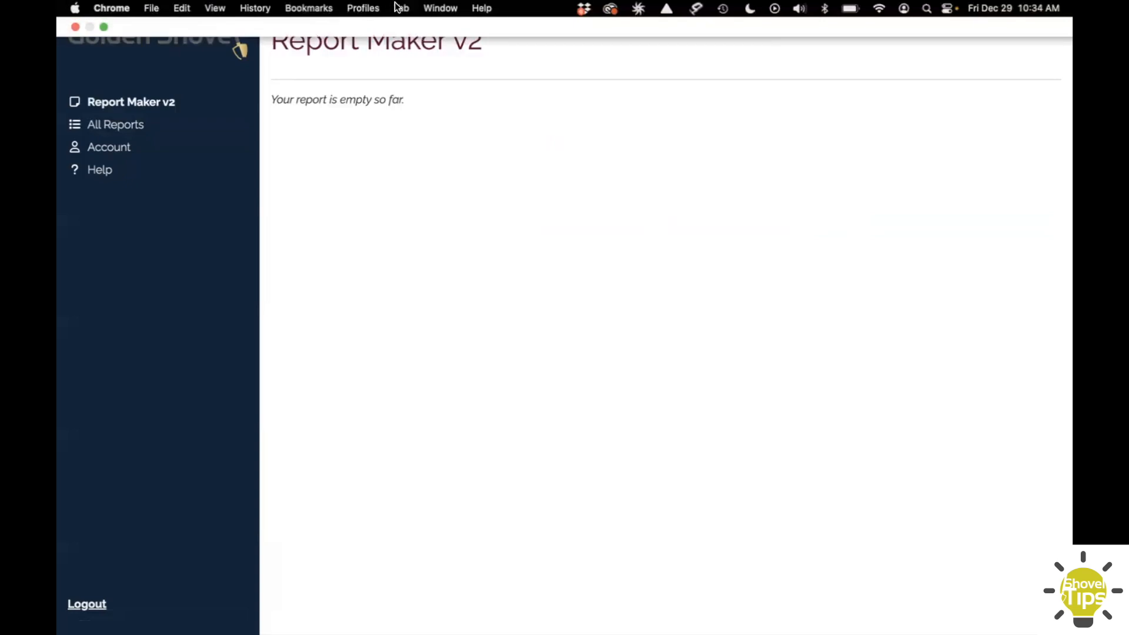
{"action": "left_click", "coordinate": [402, 8]}
{"action": "left_click", "coordinate": [434, 252]}
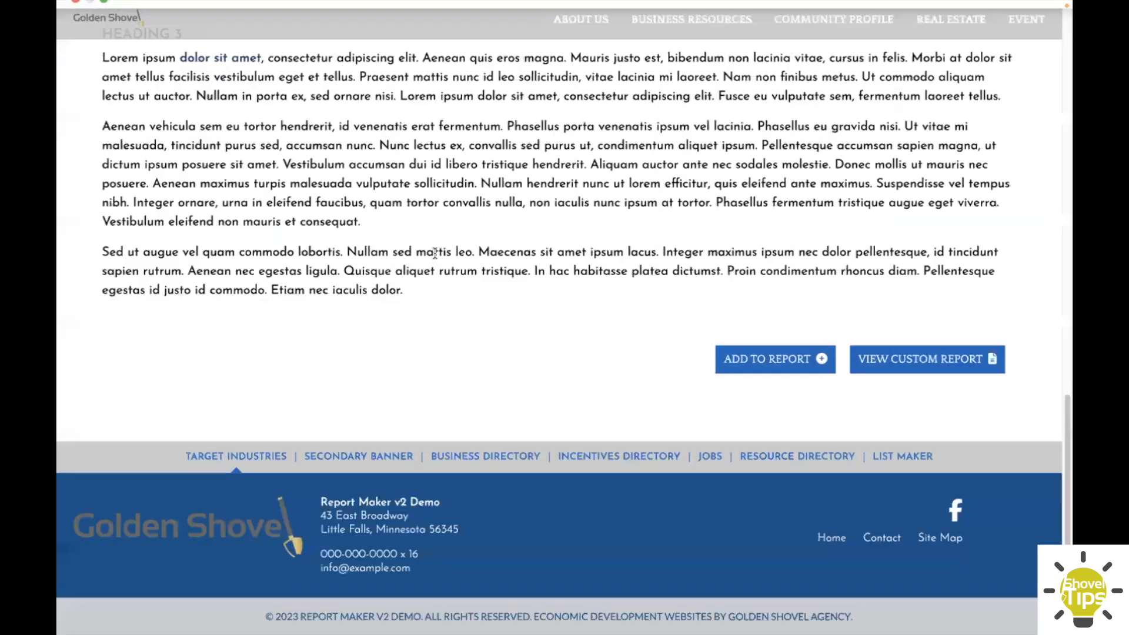
{"action": "left_click", "coordinate": [753, 358]}
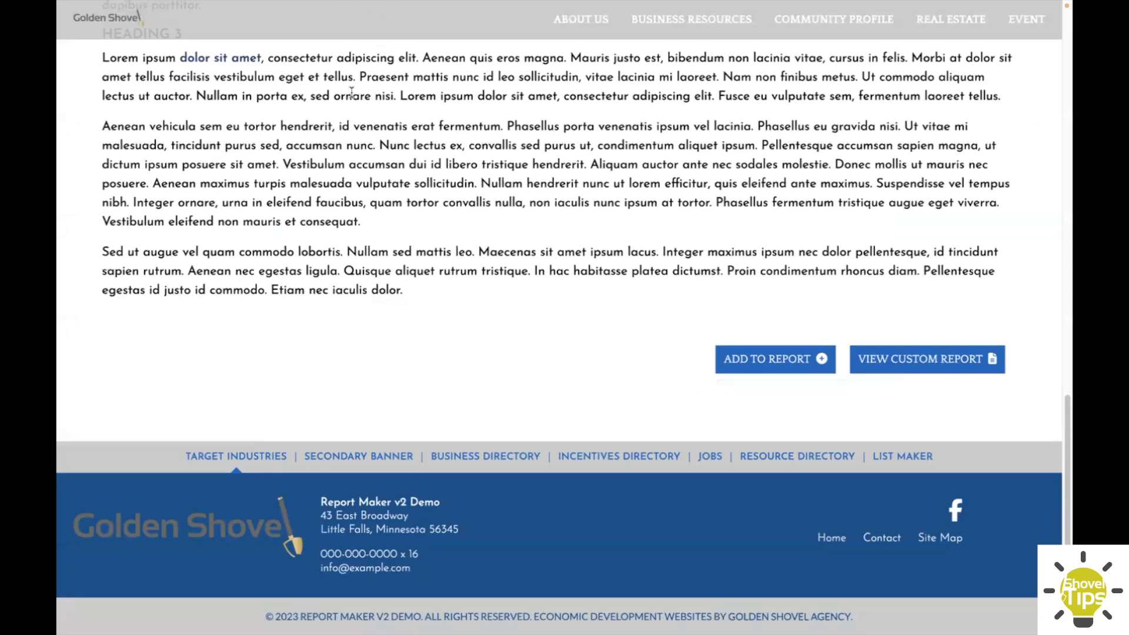
Step: Return to the signed-in report maker and view the new report's Target Industries entry
{"action": "mouse_move", "coordinate": [363, 7]}
{"action": "left_click", "coordinate": [402, 8]}
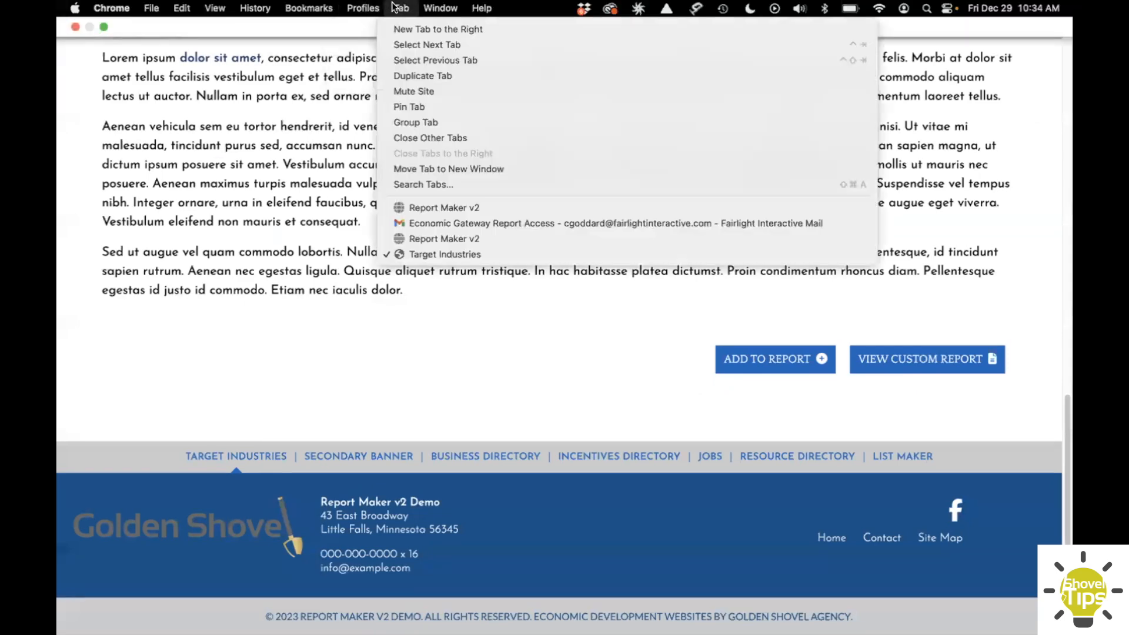
{"action": "left_click", "coordinate": [406, 208]}
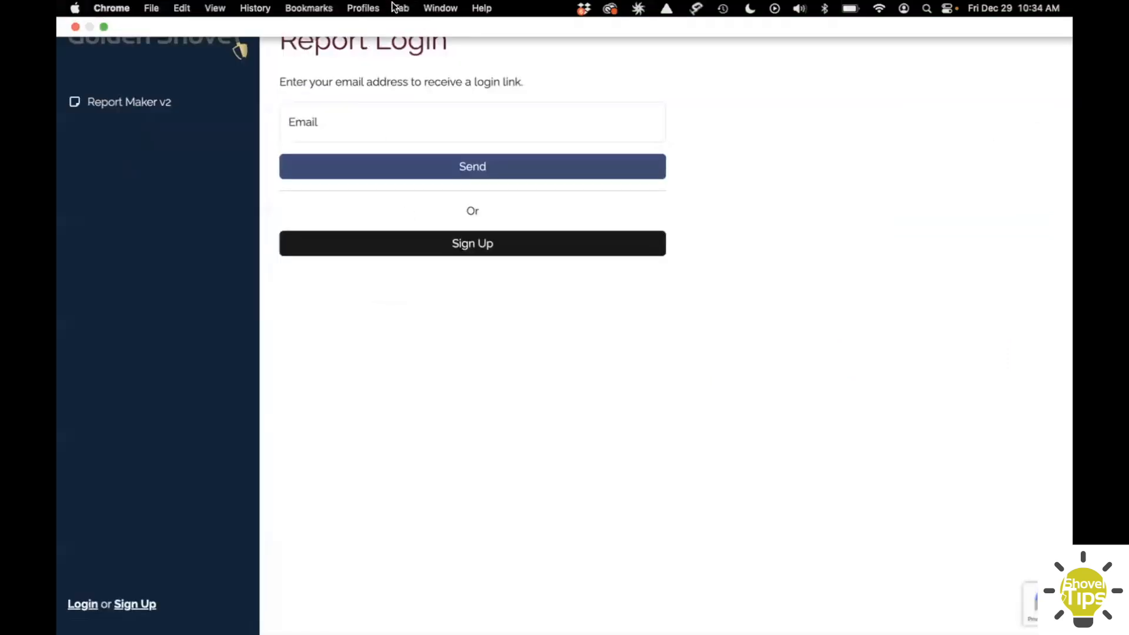
{"action": "left_click", "coordinate": [401, 8]}
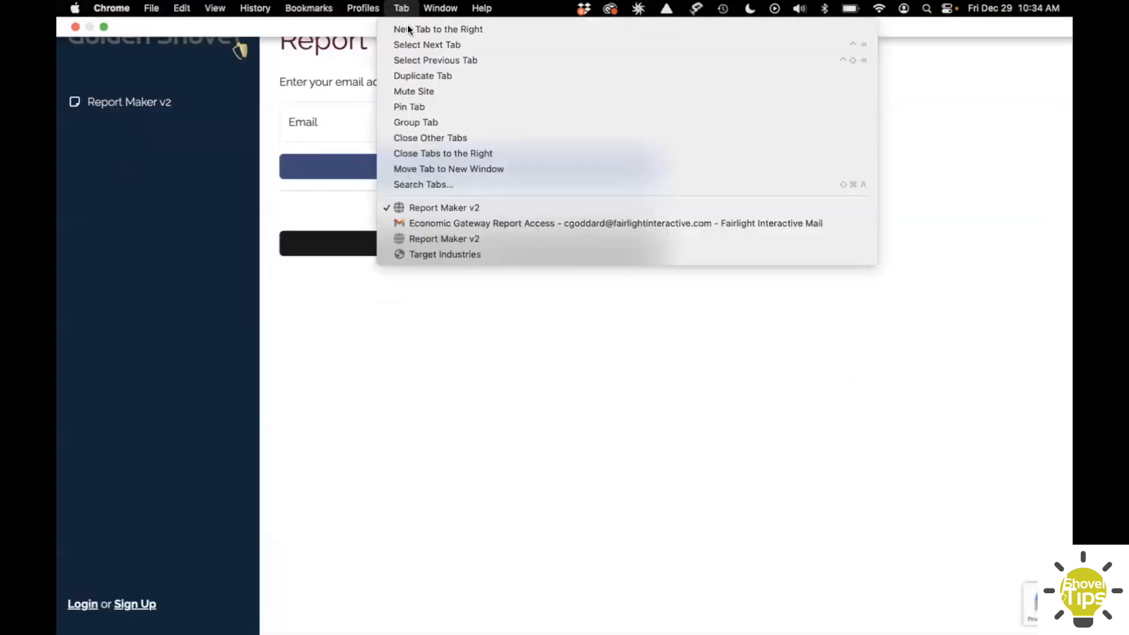
{"action": "left_click", "coordinate": [422, 238]}
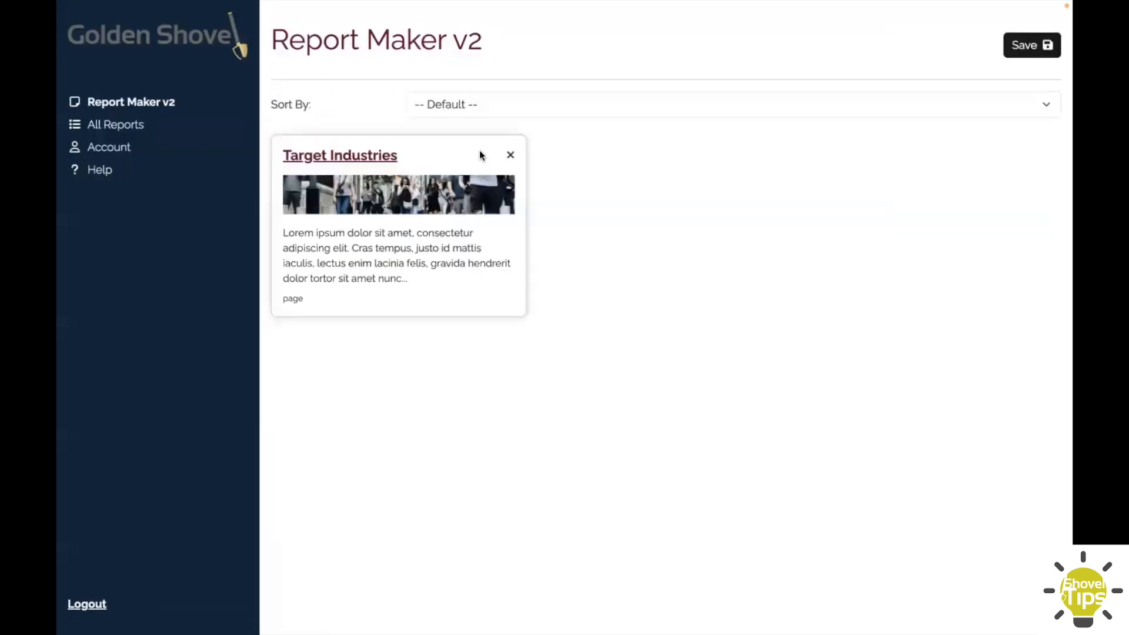
Step: Open First Report from the list of all reports
{"action": "left_click", "coordinate": [106, 124]}
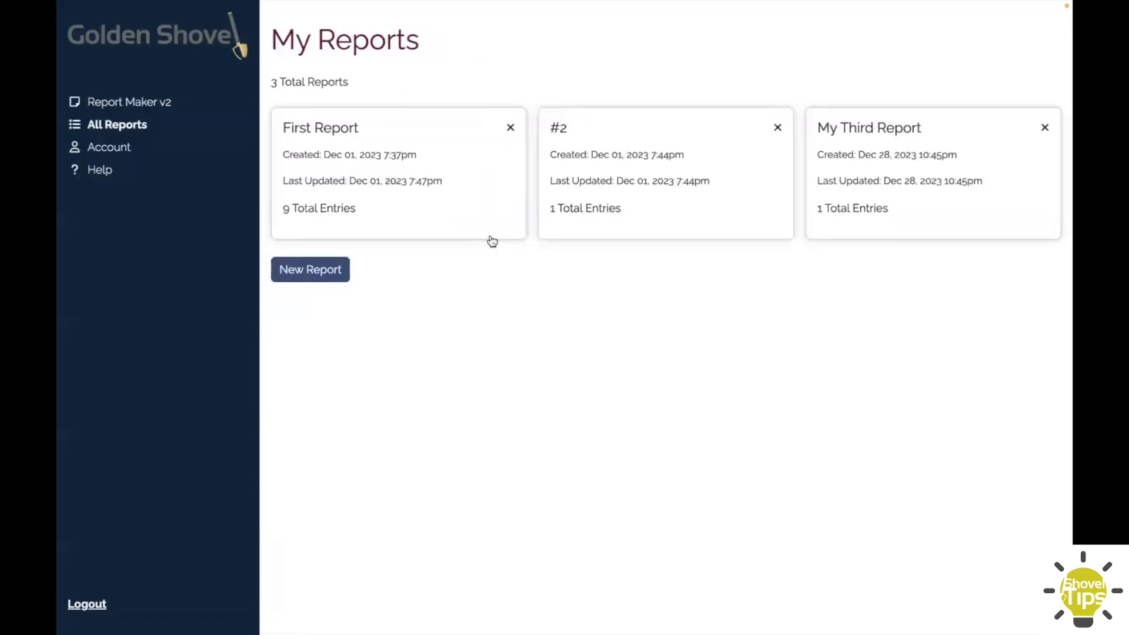
{"action": "left_click", "coordinate": [377, 199]}
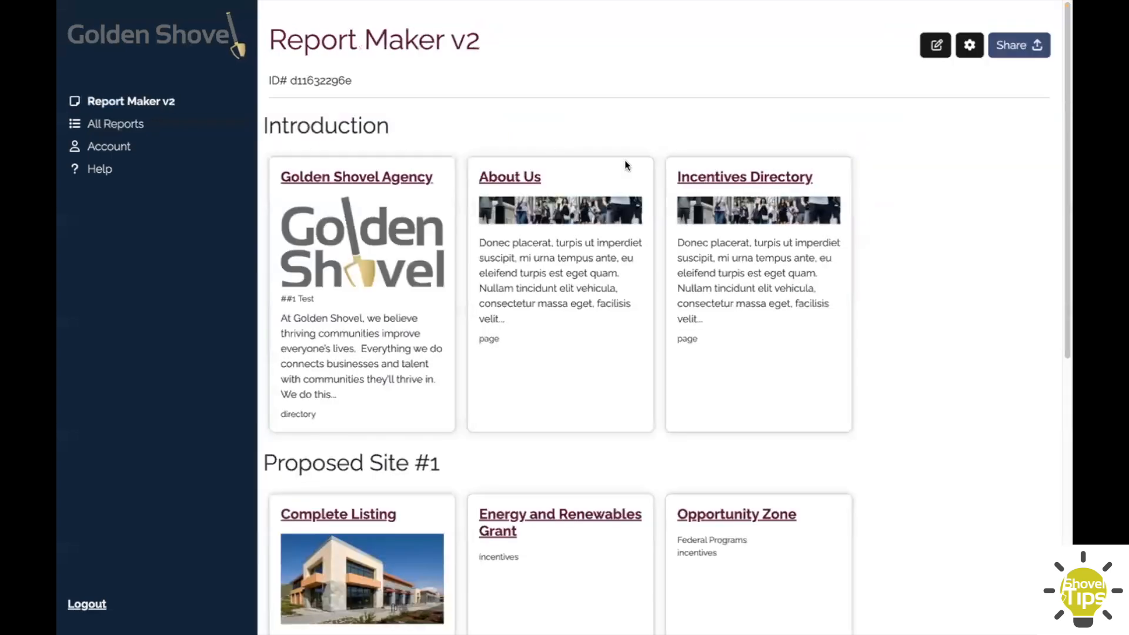
Step: View the account page, return to the report and look through its groups of entries
{"action": "left_click", "coordinate": [98, 149]}
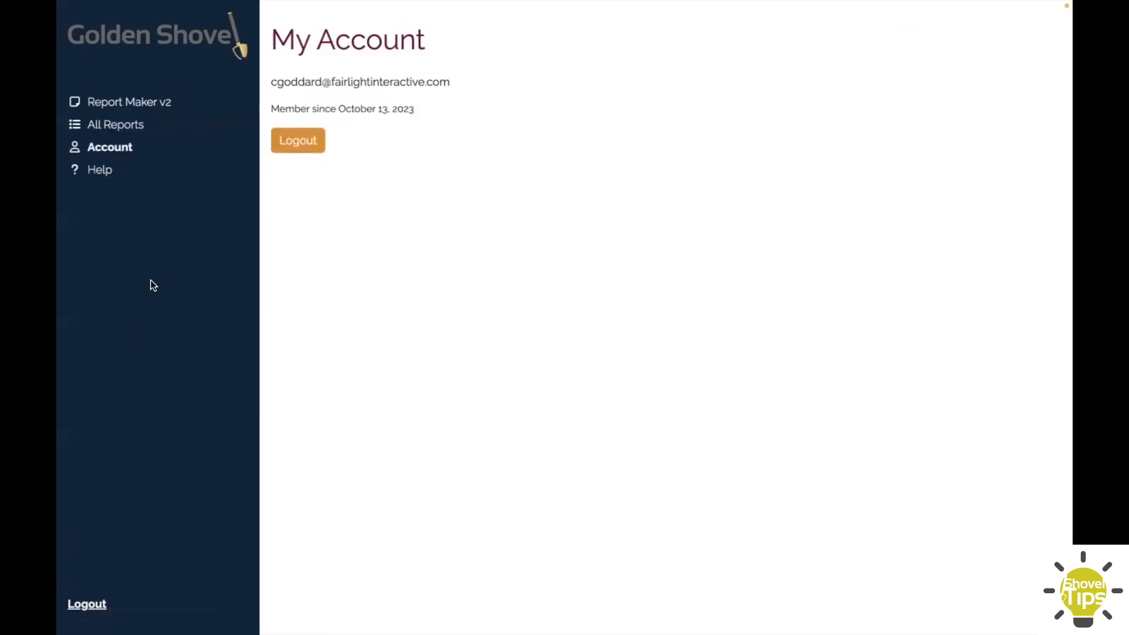
{"action": "left_click", "coordinate": [116, 103]}
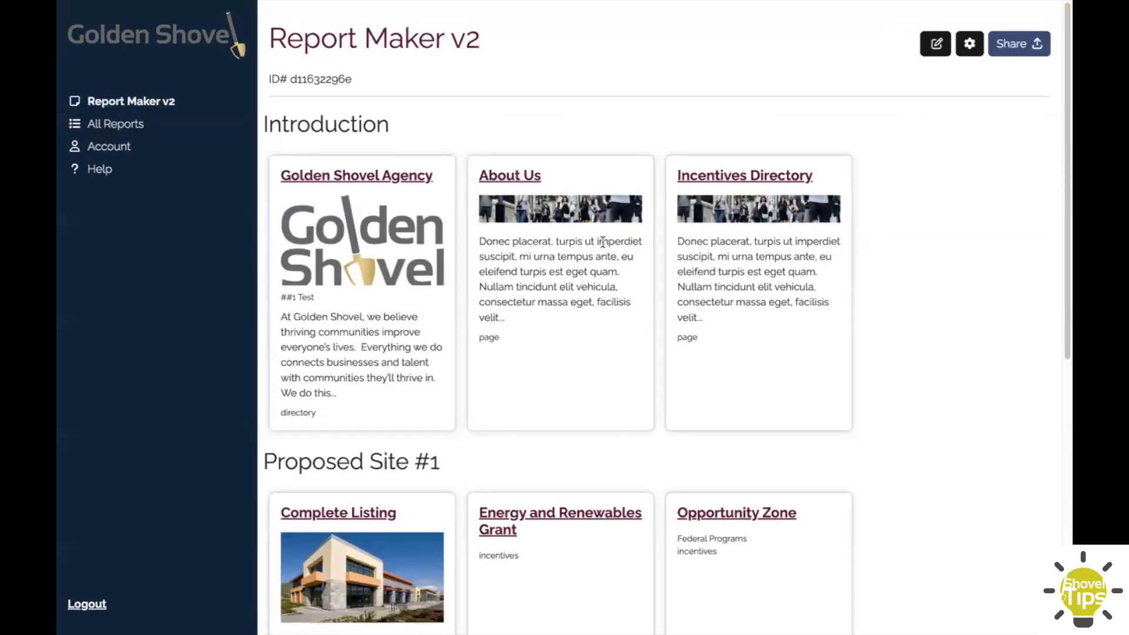
{"action": "scroll", "coordinate": [603, 242], "scroll_direction": "down", "scroll_amount": 5}
{"action": "scroll", "coordinate": [603, 242], "scroll_direction": "down", "scroll_amount": 3}
{"action": "scroll", "coordinate": [603, 242], "scroll_direction": "up", "scroll_amount": 8}
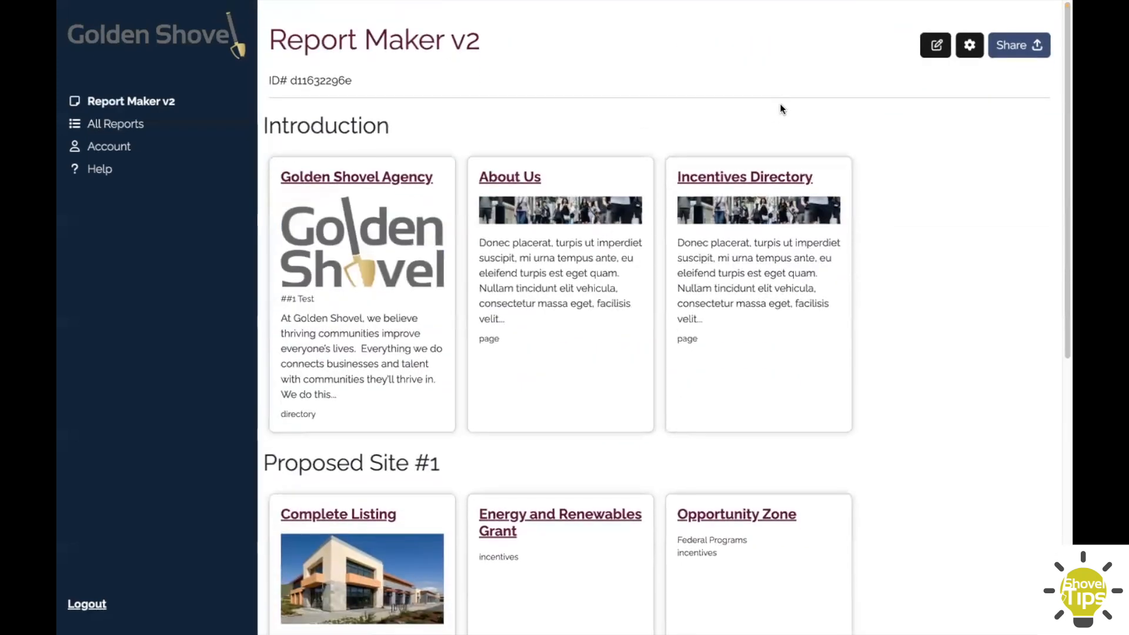
Step: Review the report's layout options and cover sheet fields in its settings and save them
{"action": "left_click", "coordinate": [970, 46]}
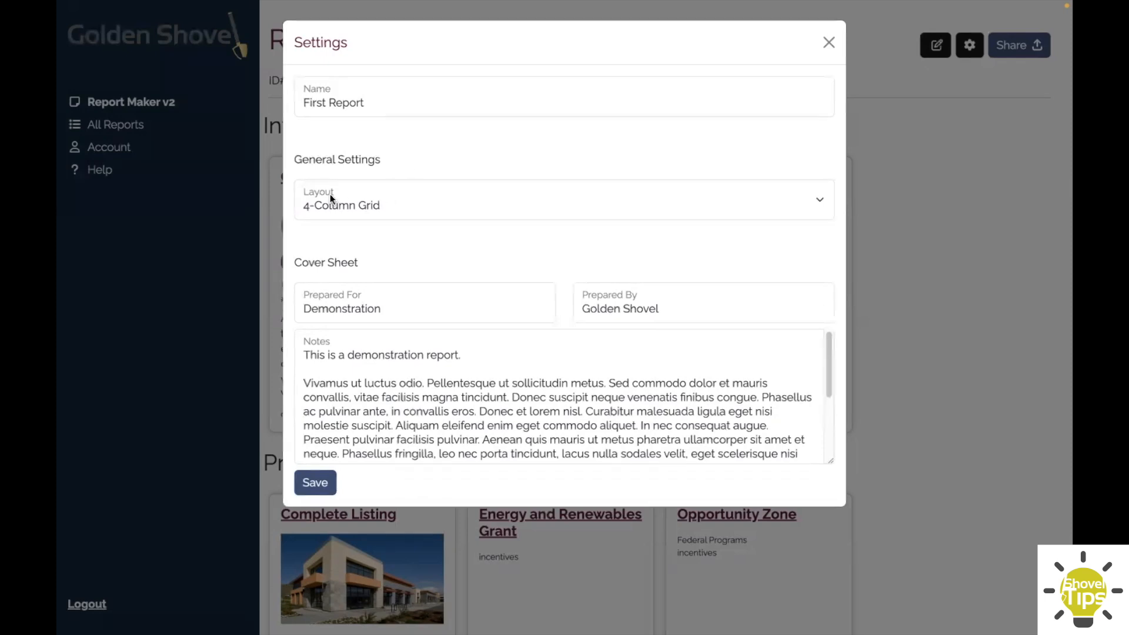
{"action": "left_click", "coordinate": [438, 206]}
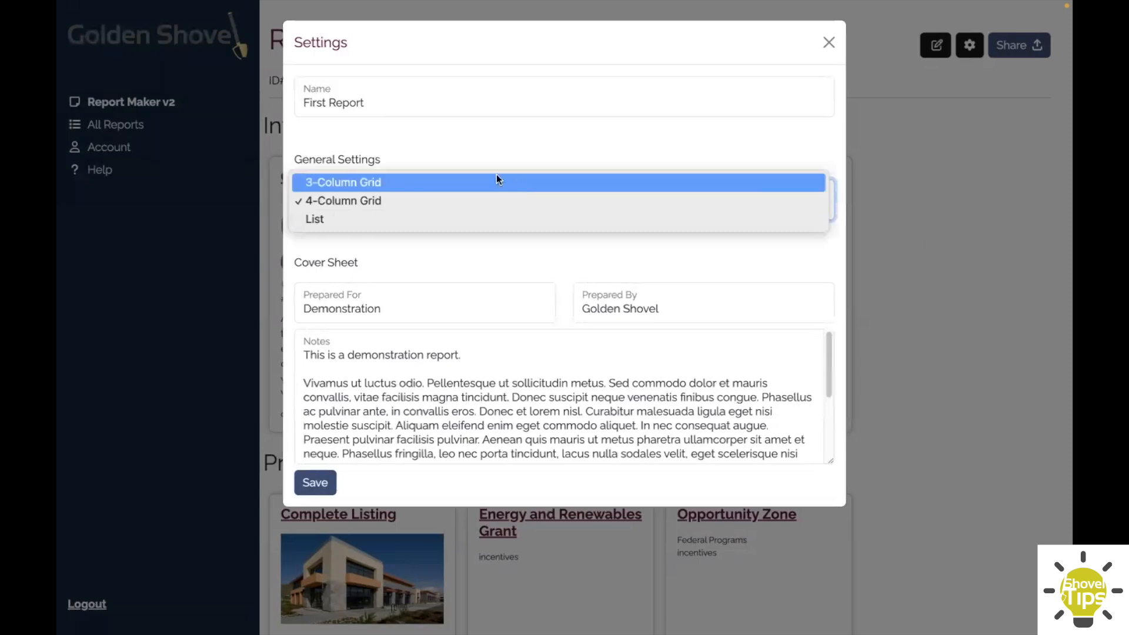
{"action": "left_click", "coordinate": [419, 150]}
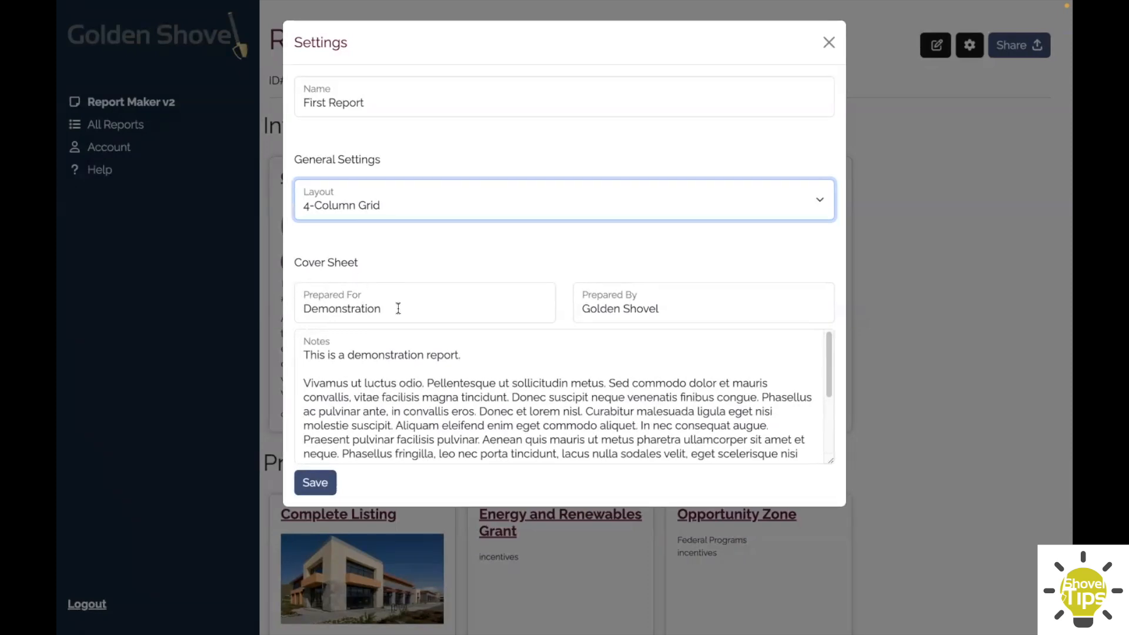
{"action": "scroll", "coordinate": [371, 377], "scroll_direction": "down", "scroll_amount": 3}
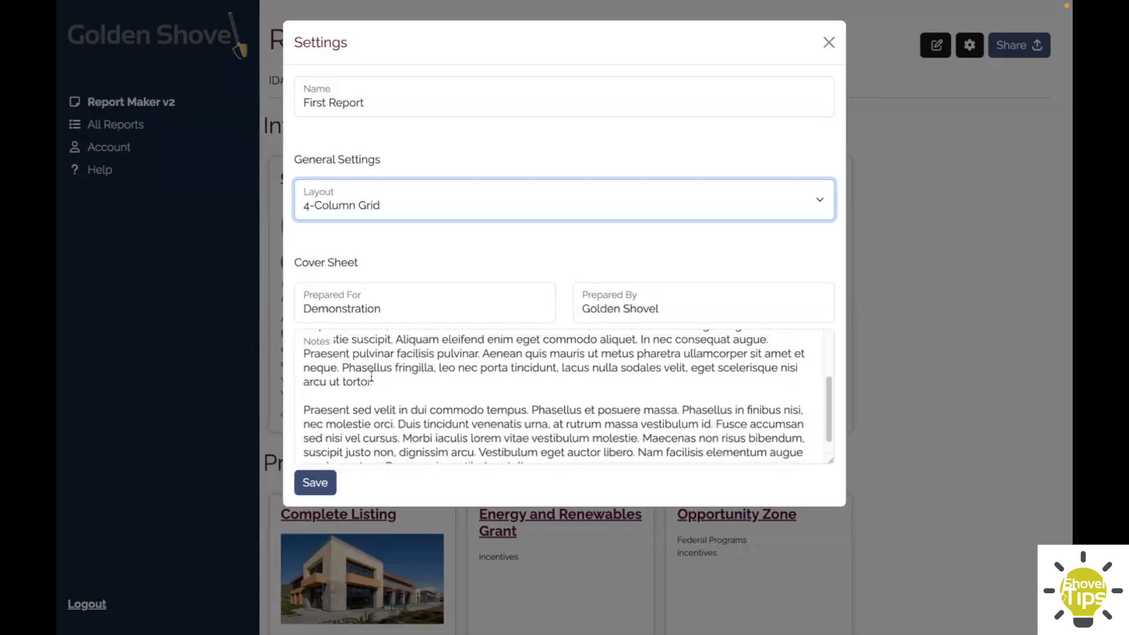
{"action": "scroll", "coordinate": [371, 376], "scroll_direction": "up", "scroll_amount": 3}
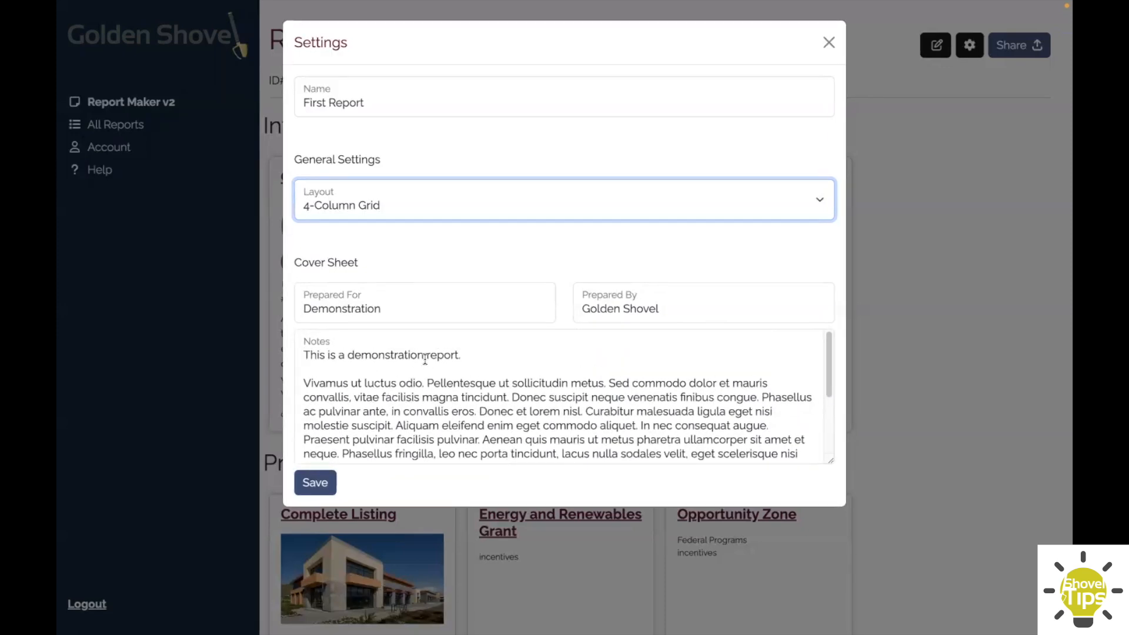
{"action": "left_click", "coordinate": [315, 484]}
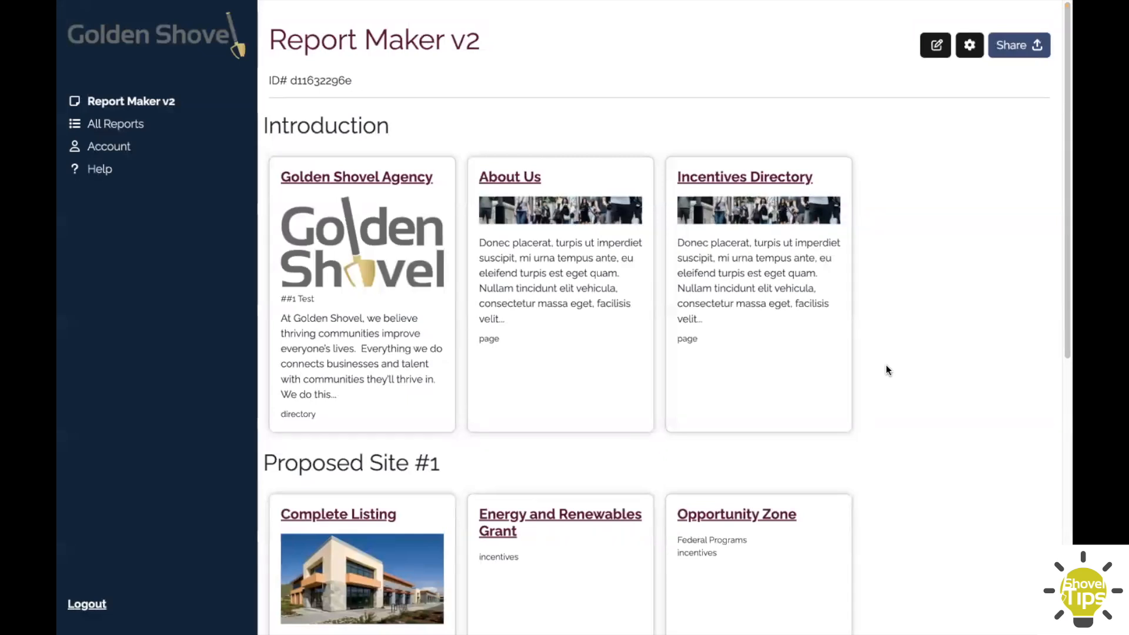
Step: Turn on arranging and editing for the report and try to remove the Incentives Directory entry
{"action": "left_click", "coordinate": [936, 47]}
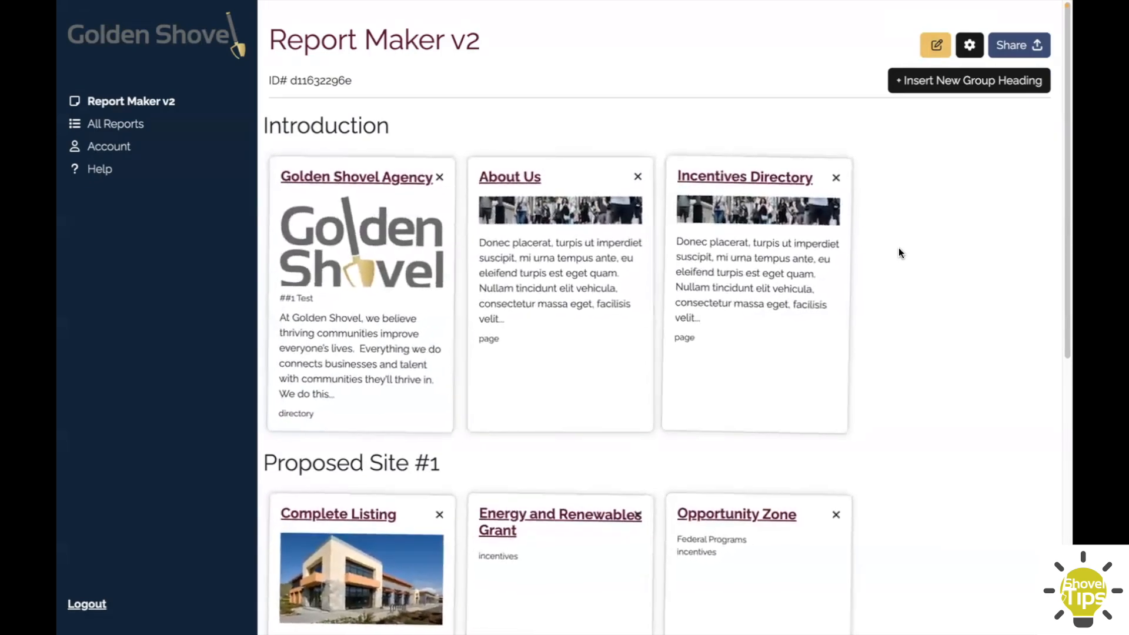
{"action": "left_click", "coordinate": [836, 176]}
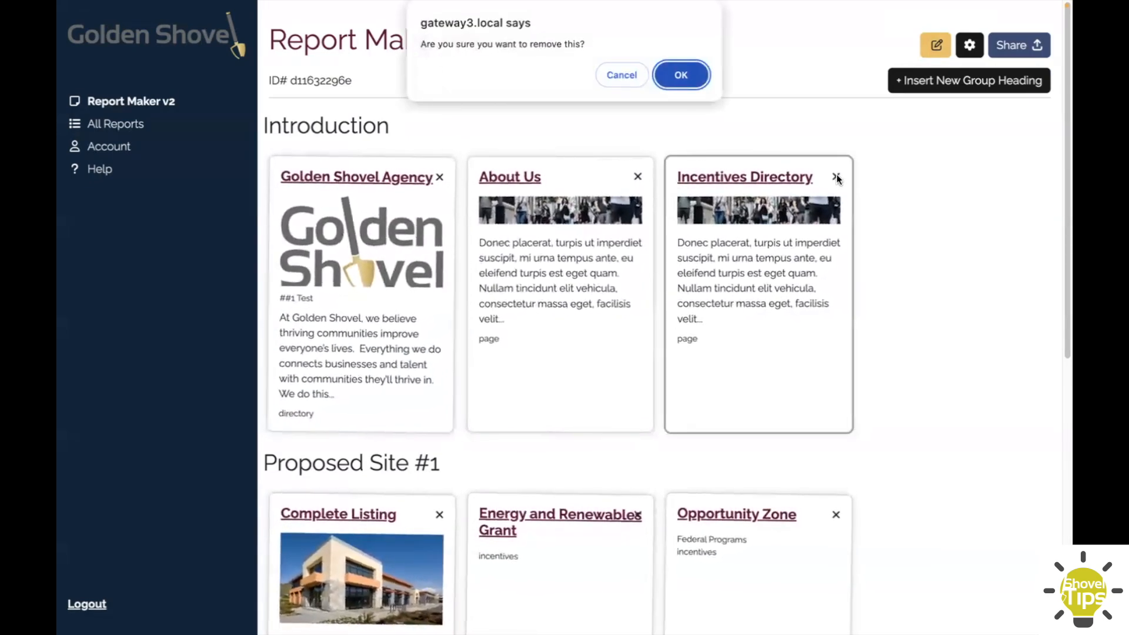
{"action": "left_click", "coordinate": [609, 74]}
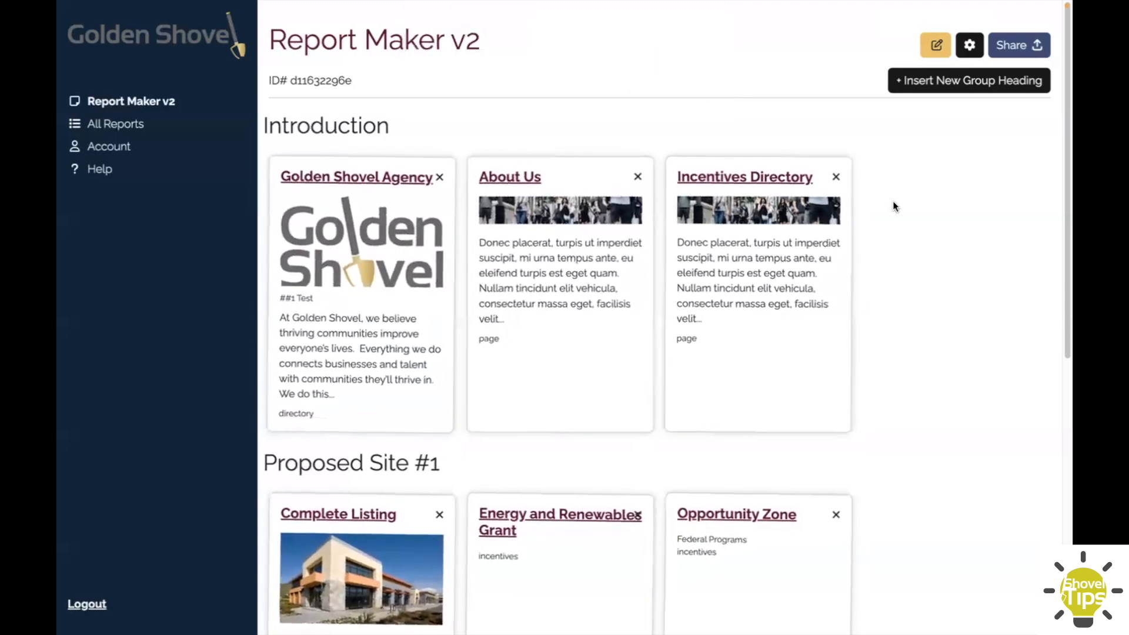
Step: Move the Opportunity Zone entry from Proposed Site #1 into Proposed Site #2, before Business Directory
{"action": "left_click_drag", "start_coordinate": [725, 269], "coordinate": [752, 247]}
{"action": "scroll", "coordinate": [756, 252], "scroll_direction": "down", "scroll_amount": 8}
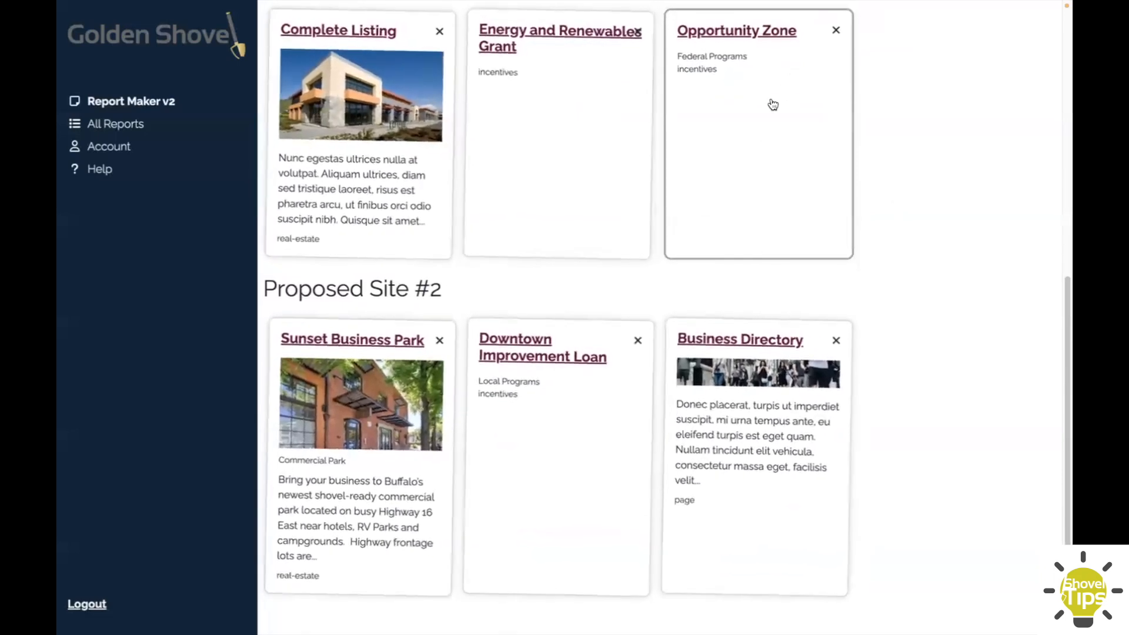
{"action": "left_click_drag", "start_coordinate": [757, 124], "coordinate": [678, 368]}
Step: Insert a new group heading named "My New Group" above the Introduction group
{"action": "scroll", "coordinate": [677, 369], "scroll_direction": "up", "scroll_amount": 8}
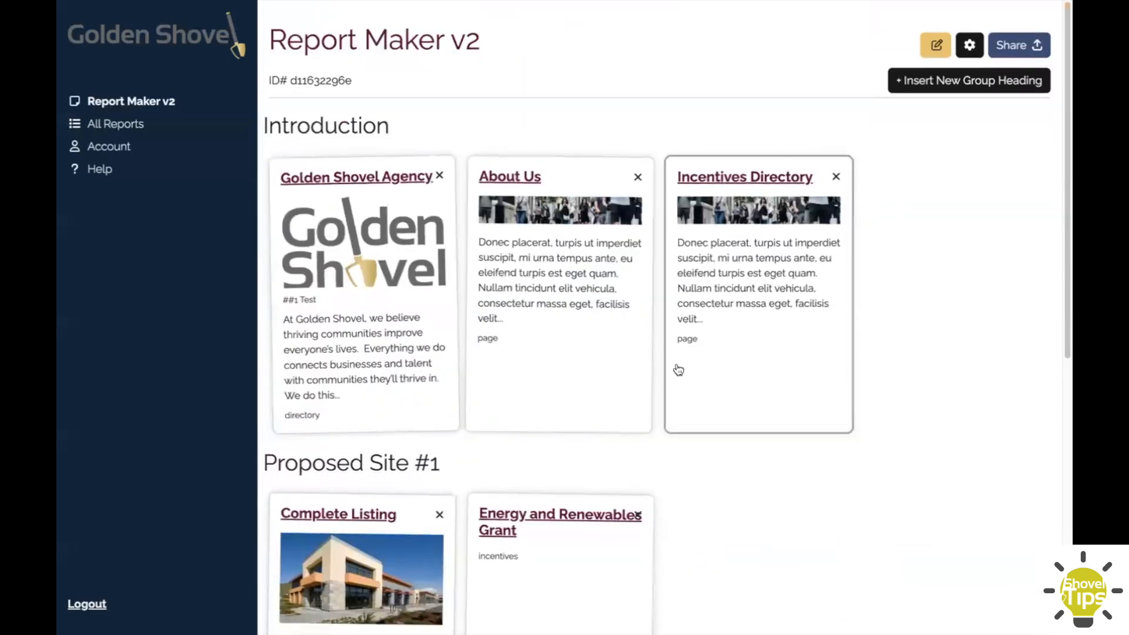
{"action": "left_click", "coordinate": [946, 82]}
{"action": "key", "text": "ctrl+a"}
{"action": "type", "text": "My New Group"}
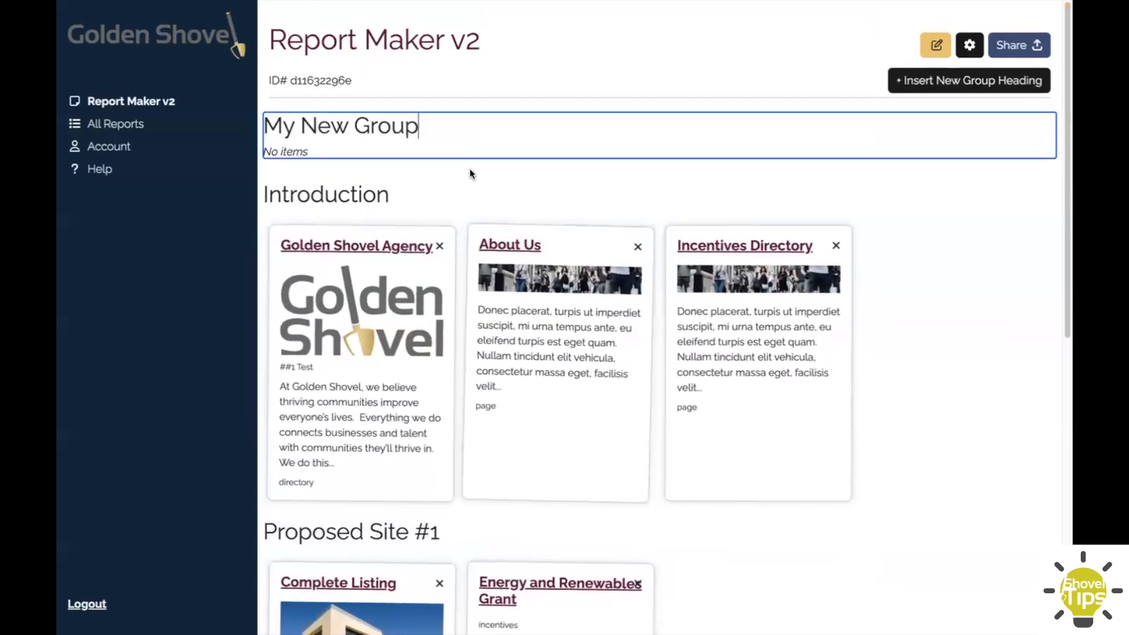
{"action": "key", "text": "Tab"}
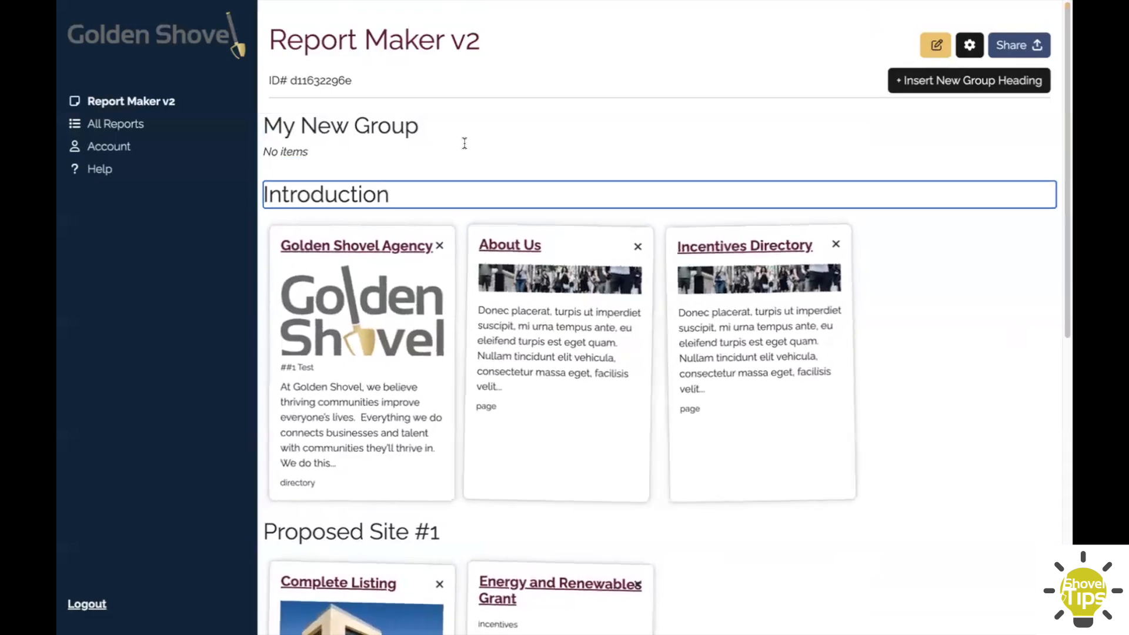
Step: Move the Opportunity Zone entry from Proposed Site #2 into My New Group and save the current sorting
{"action": "scroll", "coordinate": [465, 143], "scroll_direction": "down", "scroll_amount": 1}
{"action": "scroll", "coordinate": [465, 143], "scroll_direction": "down", "scroll_amount": 8}
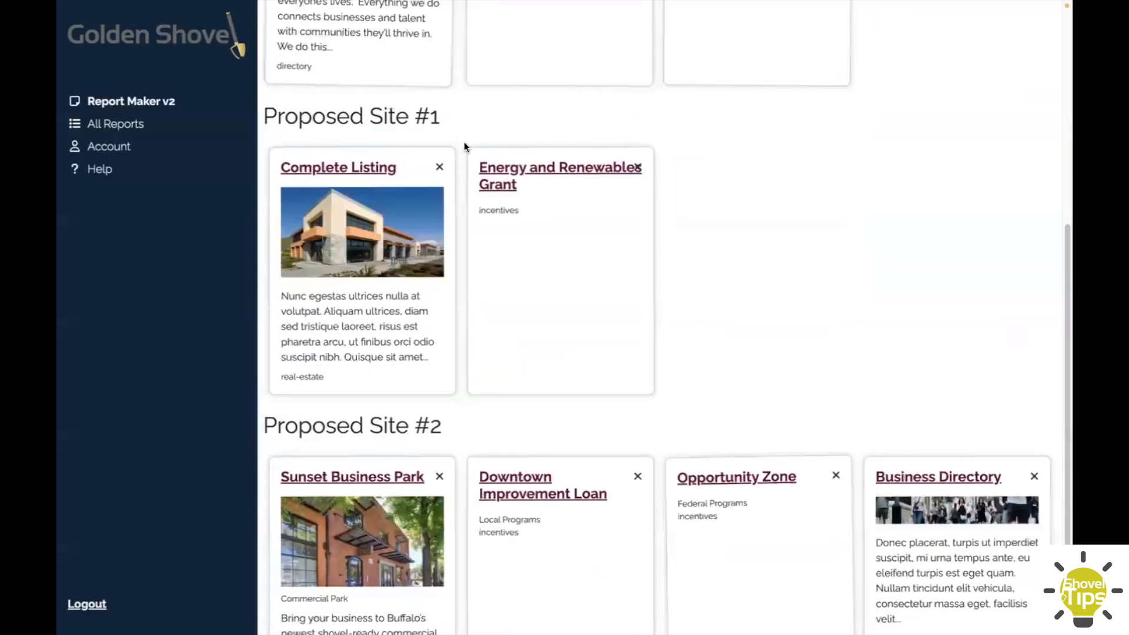
{"action": "left_click_drag", "start_coordinate": [742, 429], "coordinate": [369, 167]}
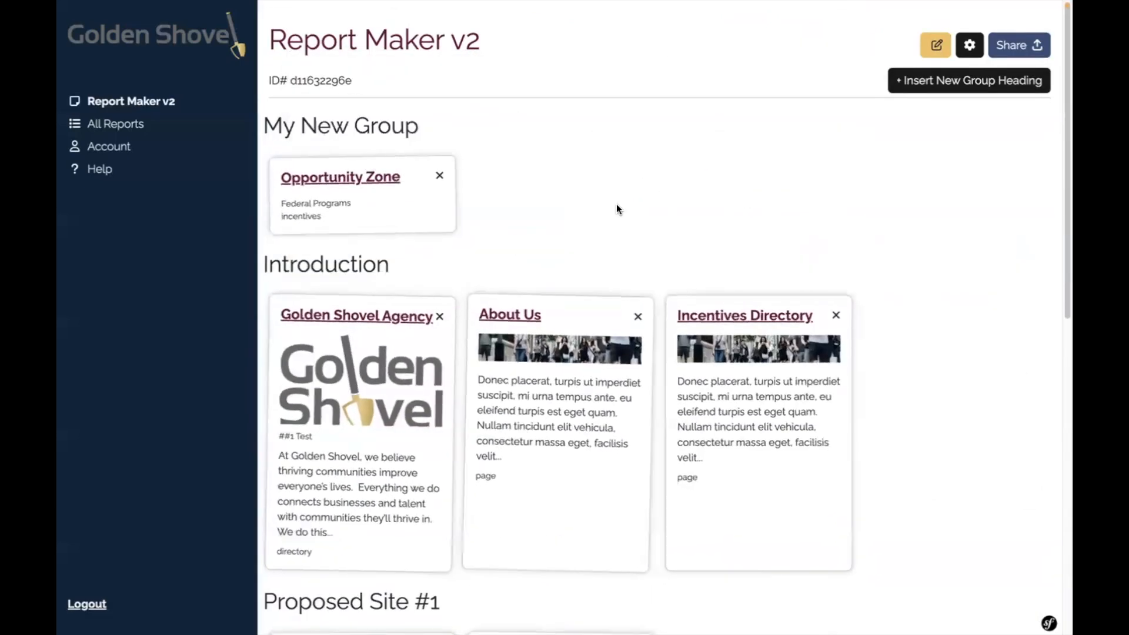
{"action": "left_click", "coordinate": [937, 42]}
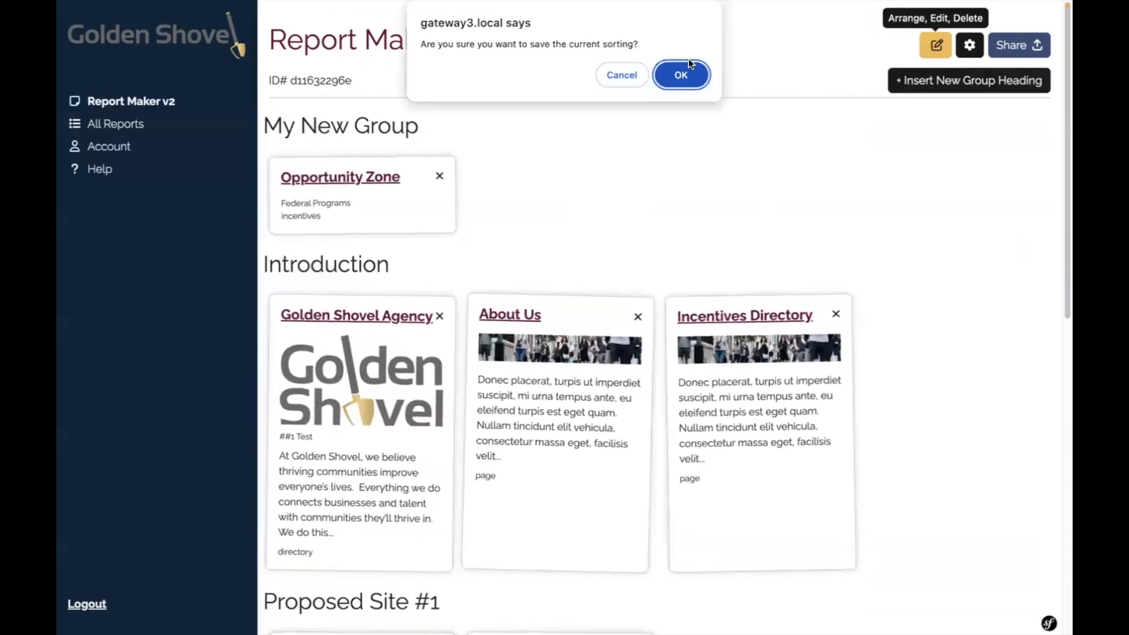
{"action": "left_click", "coordinate": [673, 78]}
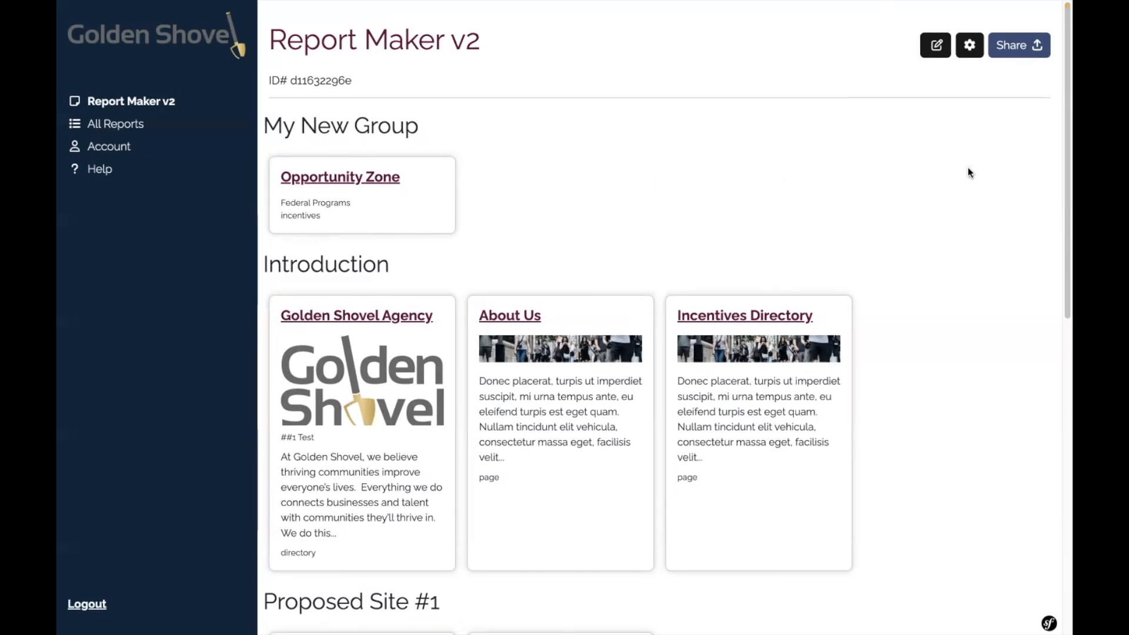
Step: Move the Opportunity Zone entry from My New Group to the end of Proposed Site #1 and save the current sorting
{"action": "left_click", "coordinate": [934, 47]}
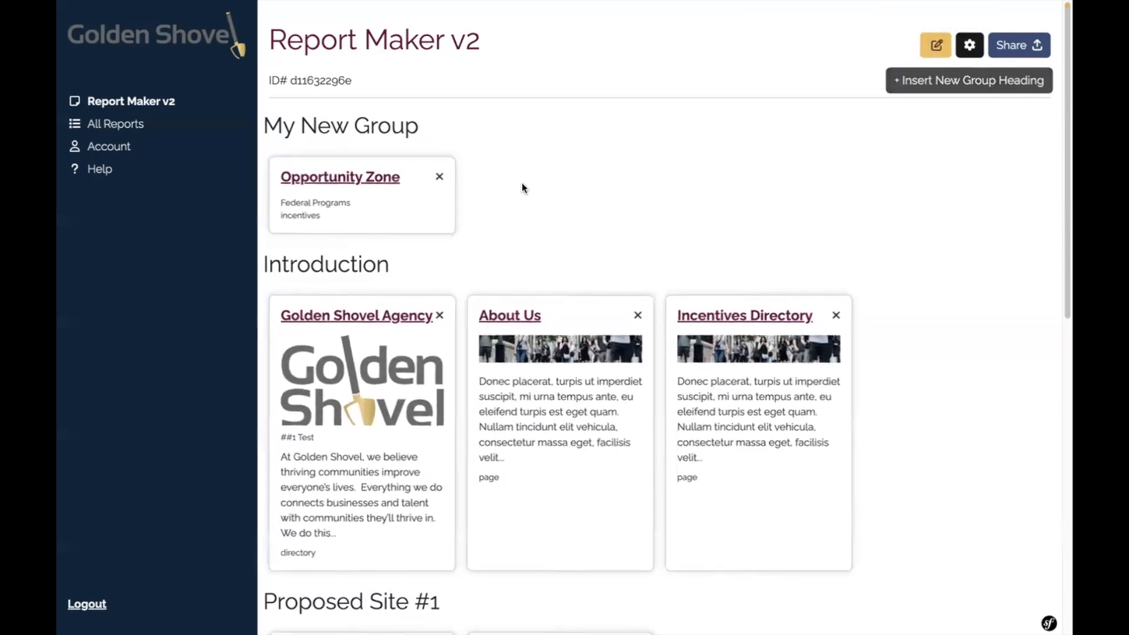
{"action": "left_click_drag", "start_coordinate": [343, 183], "coordinate": [741, 436]}
{"action": "scroll", "coordinate": [513, 293], "scroll_direction": "down", "scroll_amount": 4}
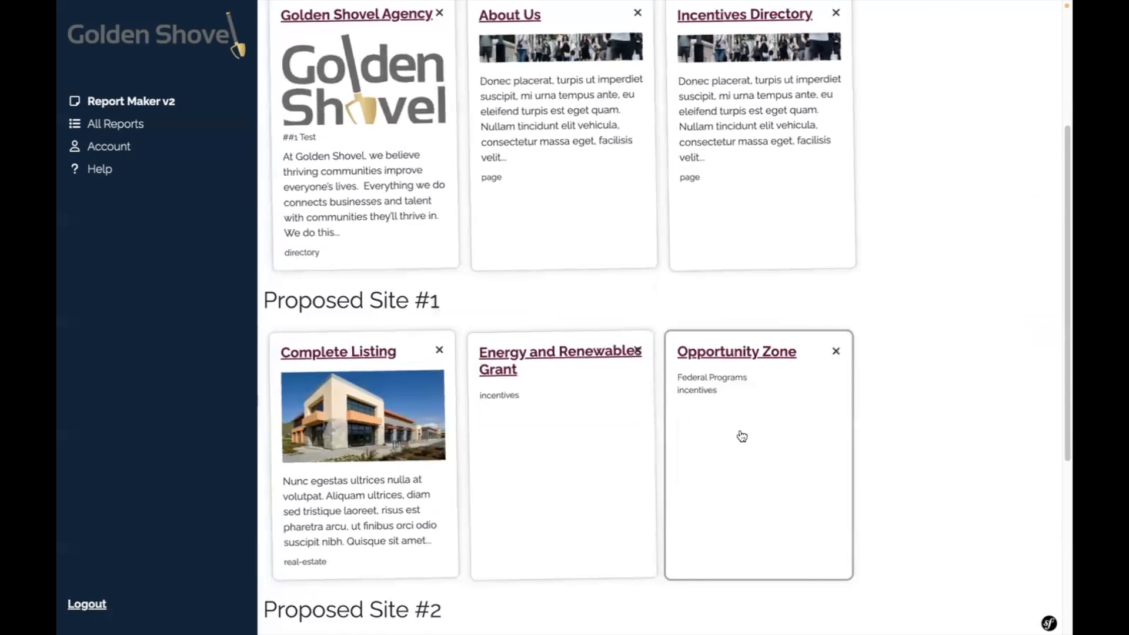
{"action": "scroll", "coordinate": [741, 436], "scroll_direction": "up", "scroll_amount": 4}
{"action": "left_click", "coordinate": [936, 46]}
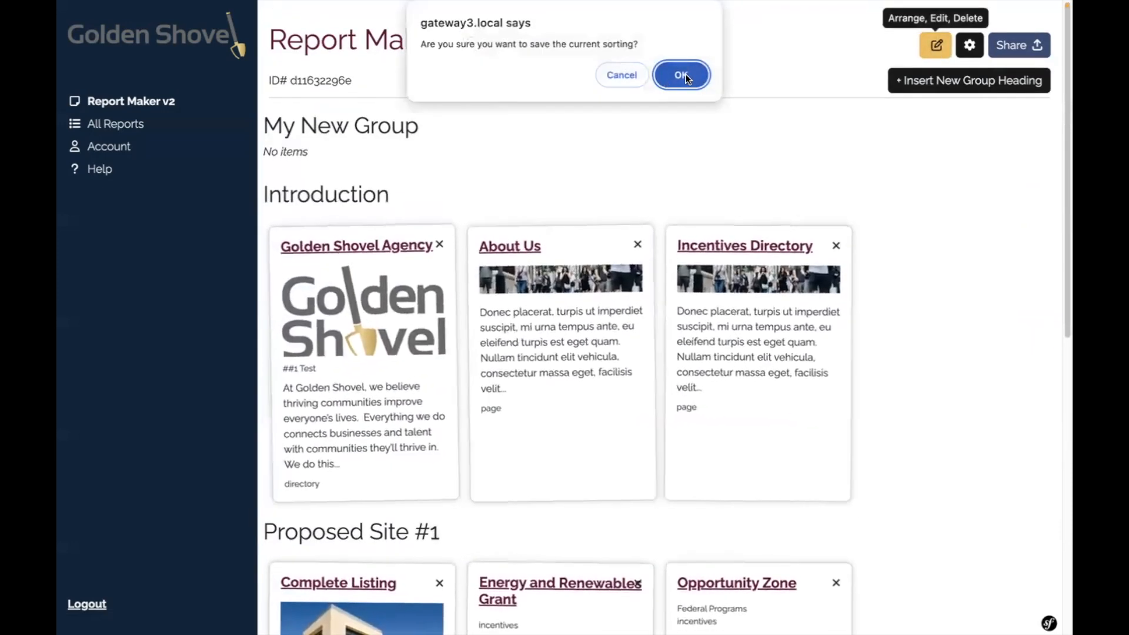
{"action": "left_click", "coordinate": [682, 76]}
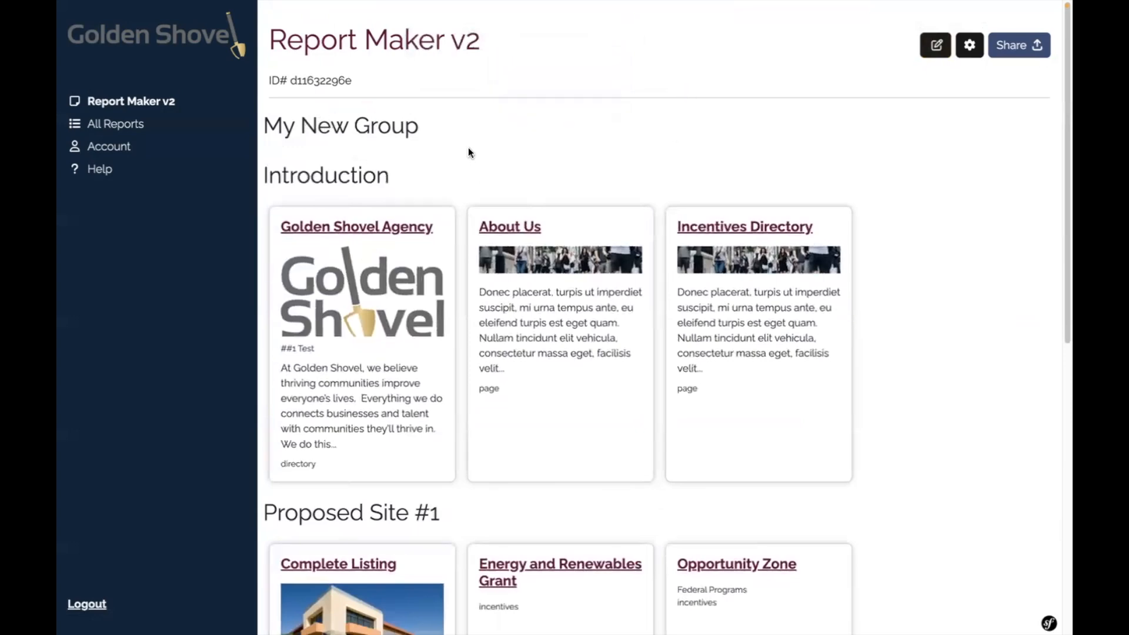
Step: Reload the report page with form resubmission and review its group headings and entries
{"action": "key", "text": "F5"}
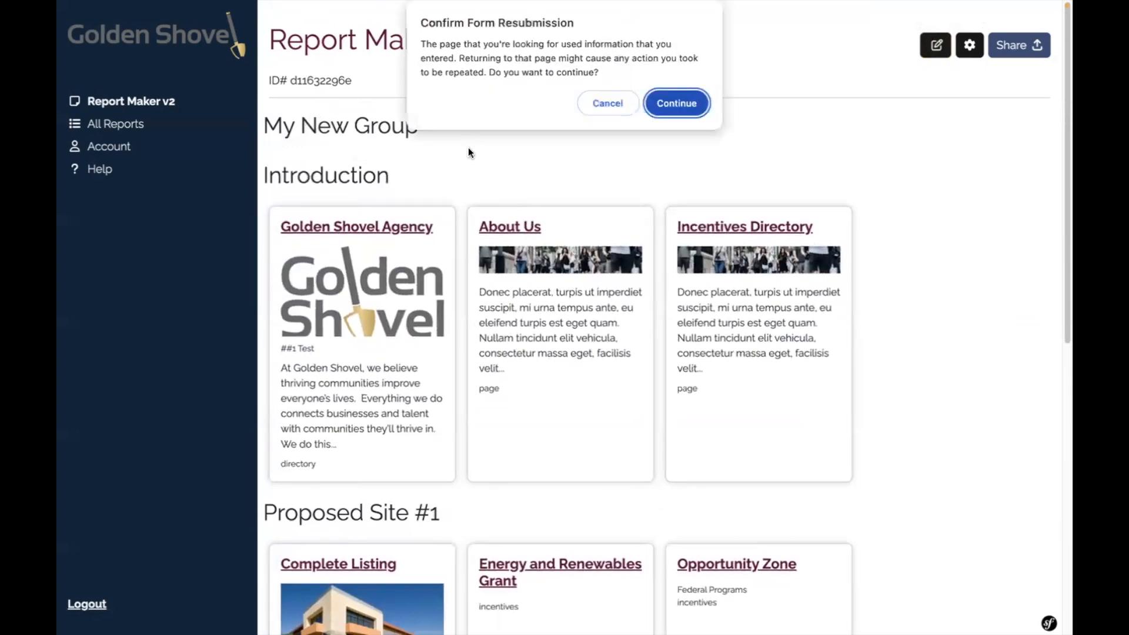
{"action": "left_click", "coordinate": [606, 103]}
{"action": "key", "text": "F5"}
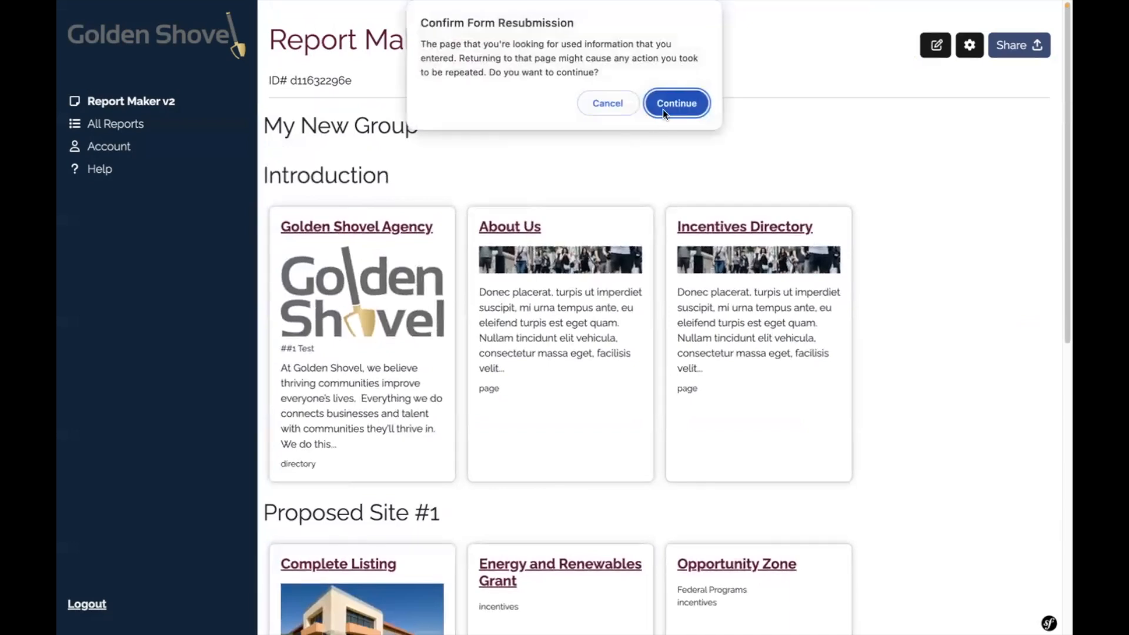
{"action": "left_click", "coordinate": [663, 107]}
{"action": "scroll", "coordinate": [528, 124], "scroll_direction": "down", "scroll_amount": 8}
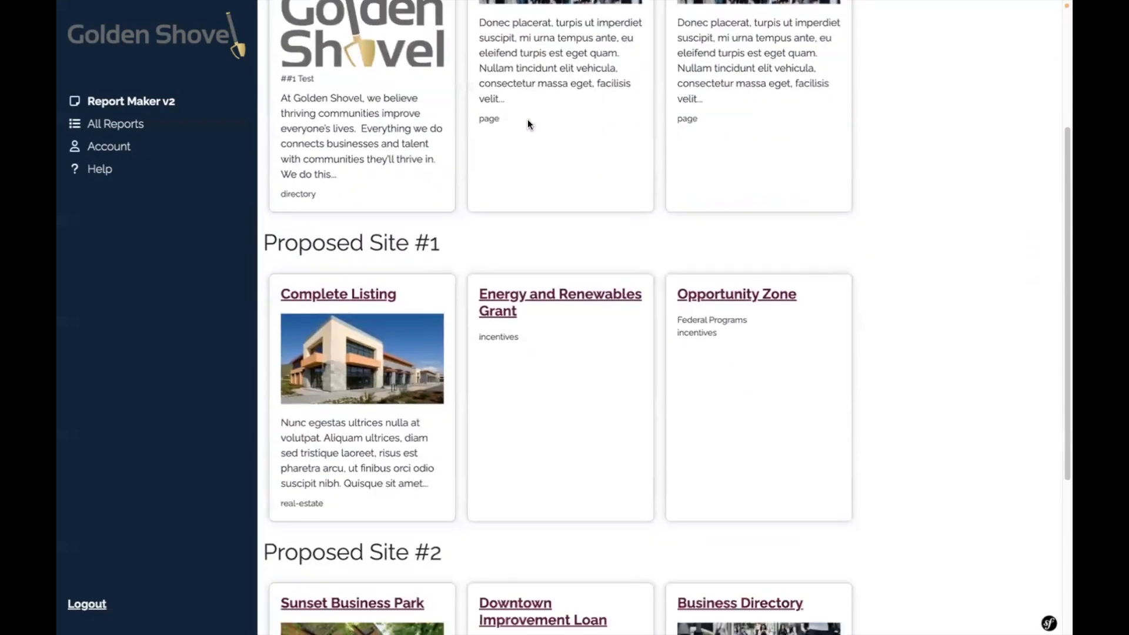
{"action": "scroll", "coordinate": [527, 124], "scroll_direction": "up", "scroll_amount": 8}
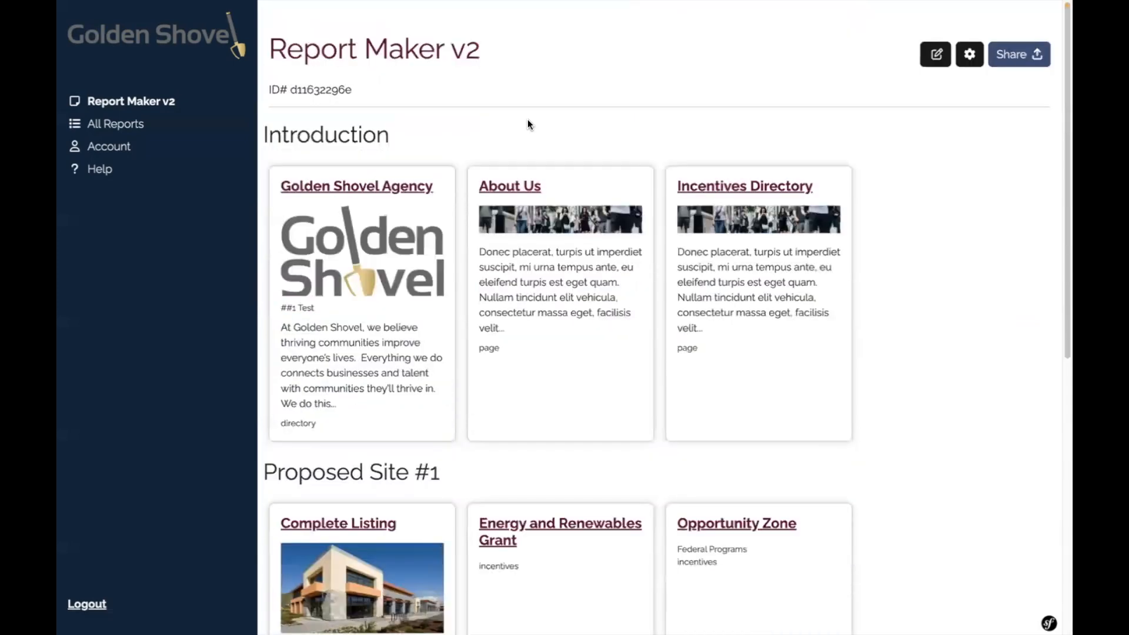
{"action": "scroll", "coordinate": [527, 124], "scroll_direction": "down", "scroll_amount": 1}
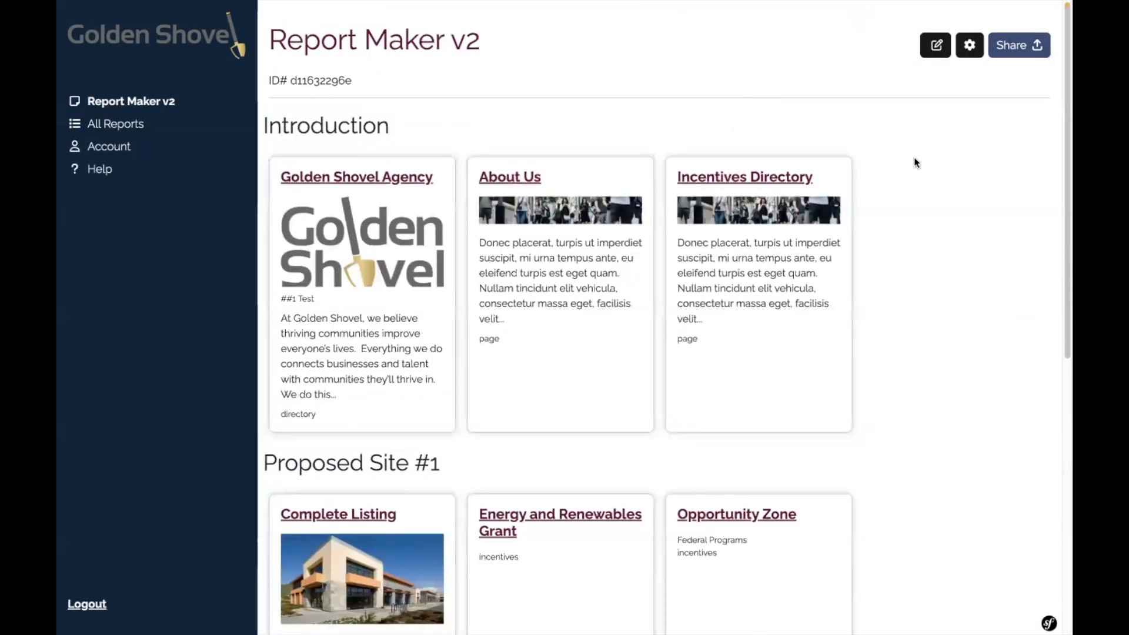
Step: Open the report's shareable view and visit its Introduction, Proposed Site #1 and Report Header sections
{"action": "left_click", "coordinate": [1013, 46]}
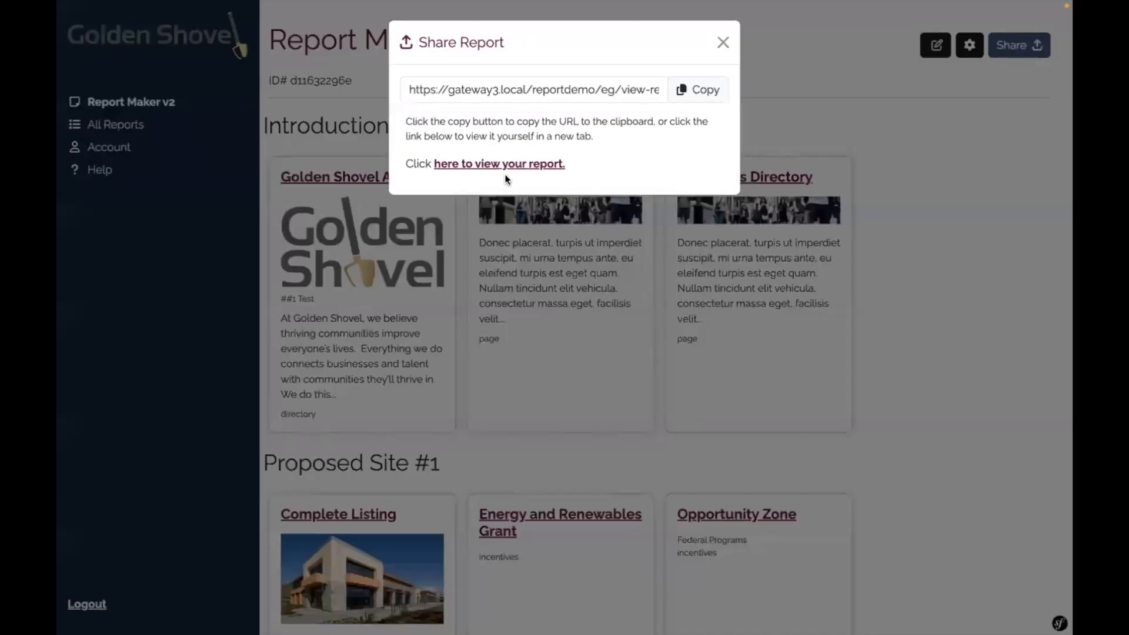
{"action": "left_click", "coordinate": [467, 166]}
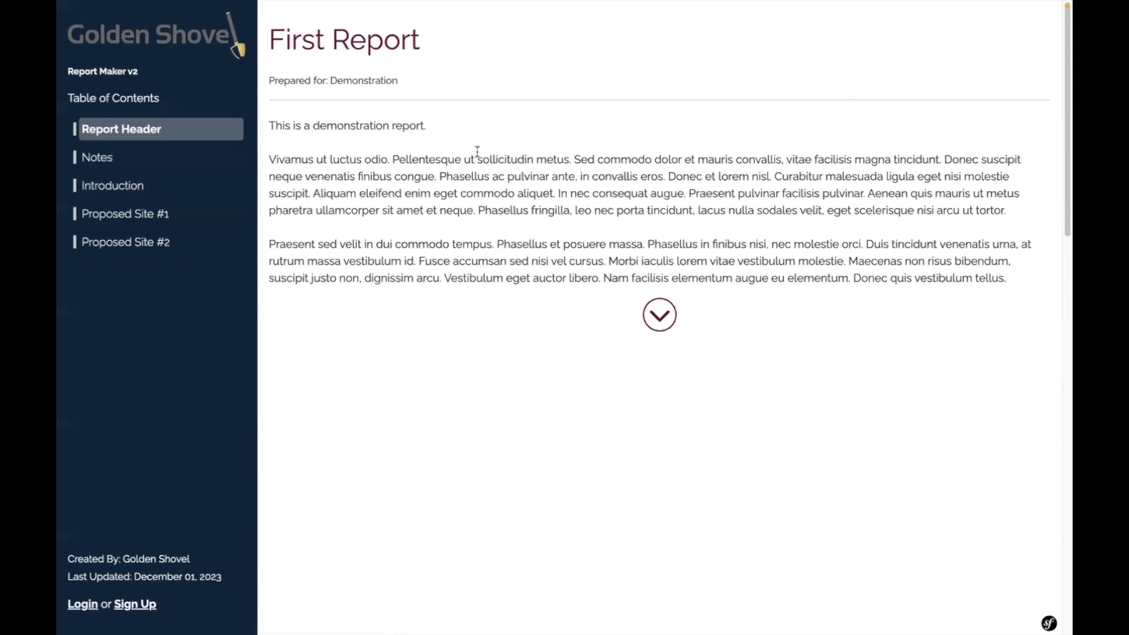
{"action": "left_click", "coordinate": [114, 185]}
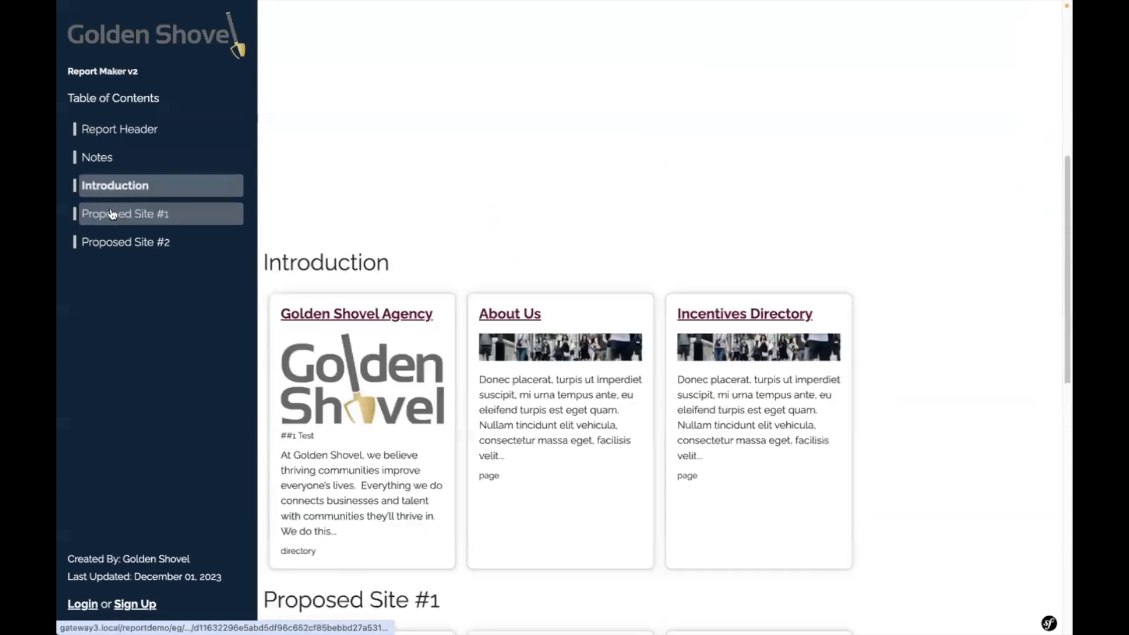
{"action": "left_click", "coordinate": [111, 214]}
{"action": "left_click", "coordinate": [120, 129]}
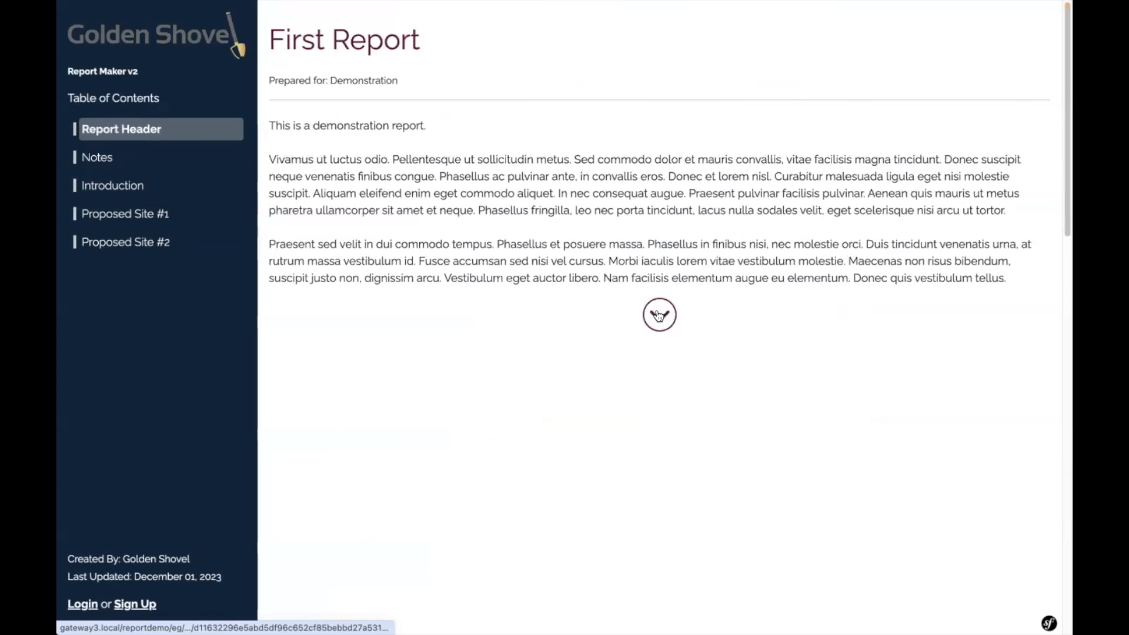
Step: Continue past the First Report header, look through the content groups below and return to the report's beginning
{"action": "left_click", "coordinate": [660, 315]}
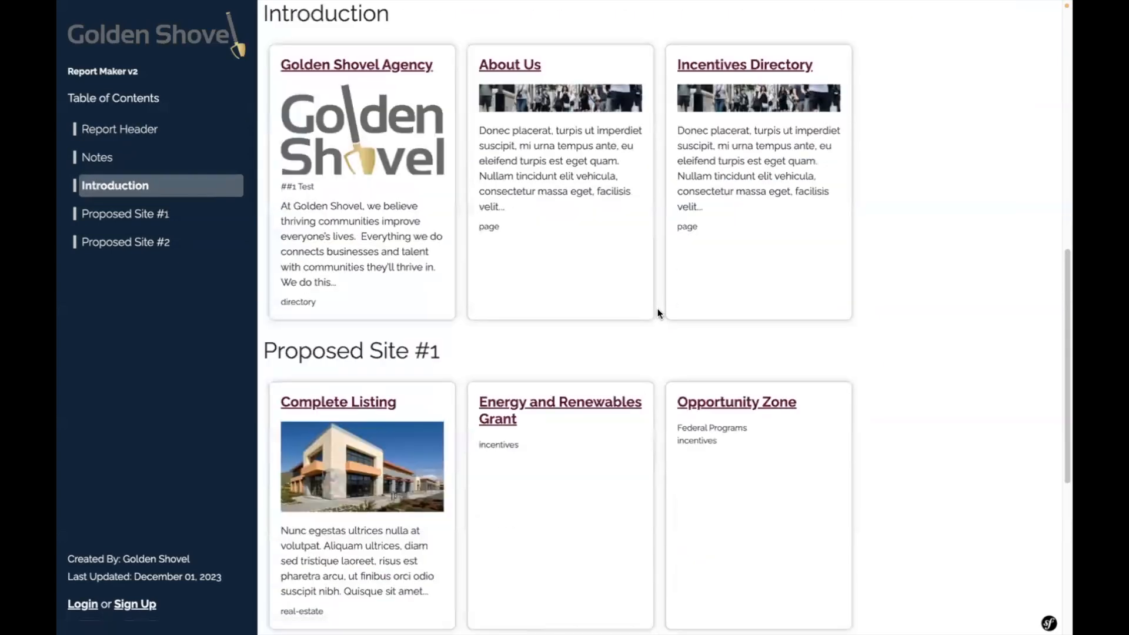
{"action": "scroll", "coordinate": [658, 311], "scroll_direction": "down", "scroll_amount": 4}
{"action": "scroll", "coordinate": [659, 313], "scroll_direction": "down", "scroll_amount": 2}
{"action": "scroll", "coordinate": [659, 314], "scroll_direction": "up", "scroll_amount": 10}
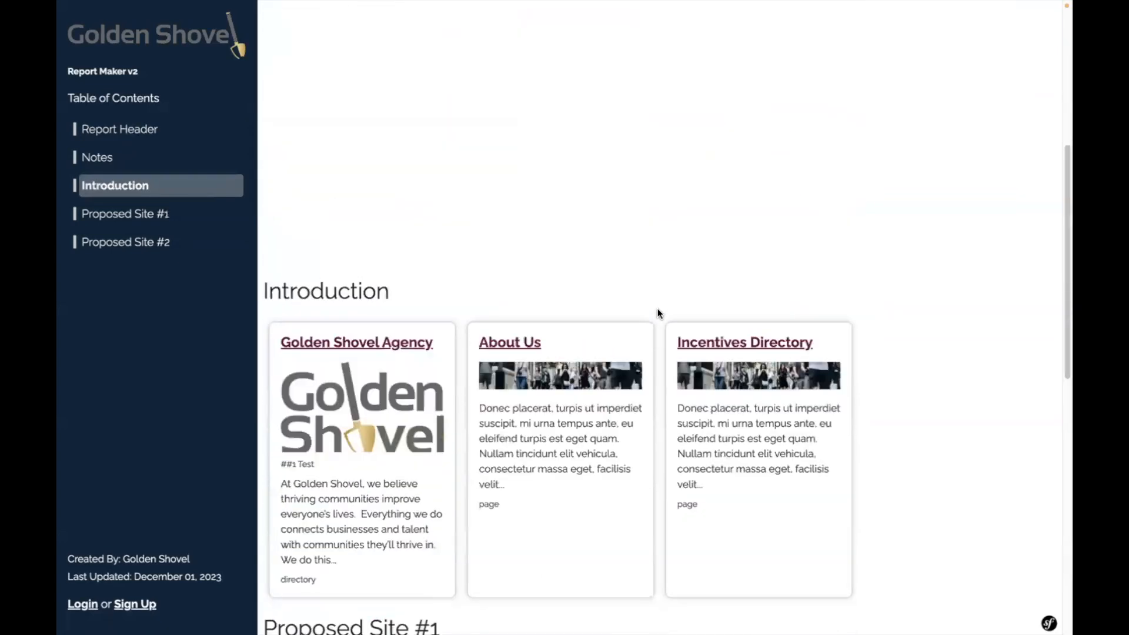
{"action": "scroll", "coordinate": [659, 313], "scroll_direction": "up", "scroll_amount": 5}
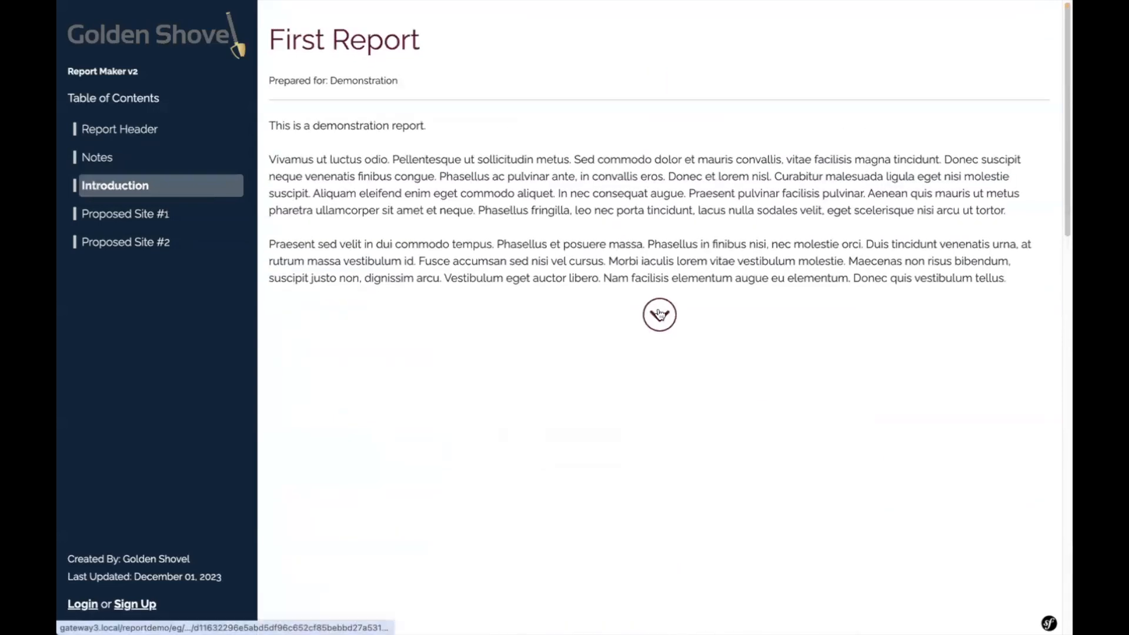